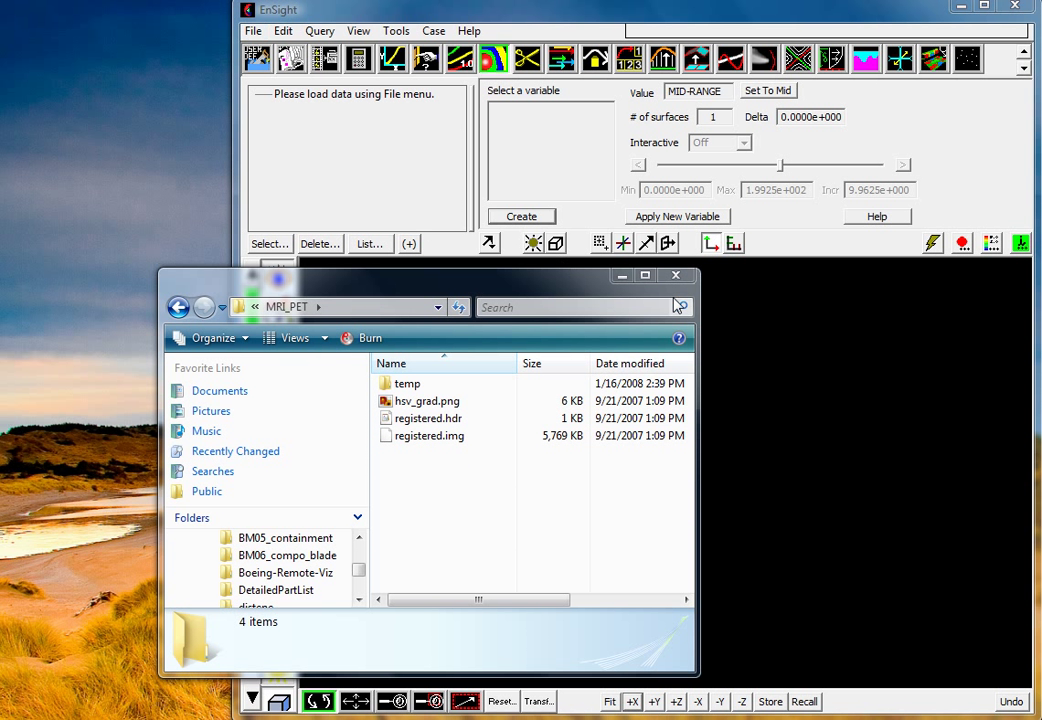
Load registered.hdr with Load all so registered.img appears as Case 1 with volume_0 and volume_1.
{"action": "left_click", "coordinate": [621, 275]}
{"action": "left_click", "coordinate": [250, 31]}
{"action": "left_click", "coordinate": [275, 92]}
{"action": "left_click_drag", "start_coordinate": [110, 20], "coordinate": [419, 70]}
{"action": "left_click", "coordinate": [215, 186]}
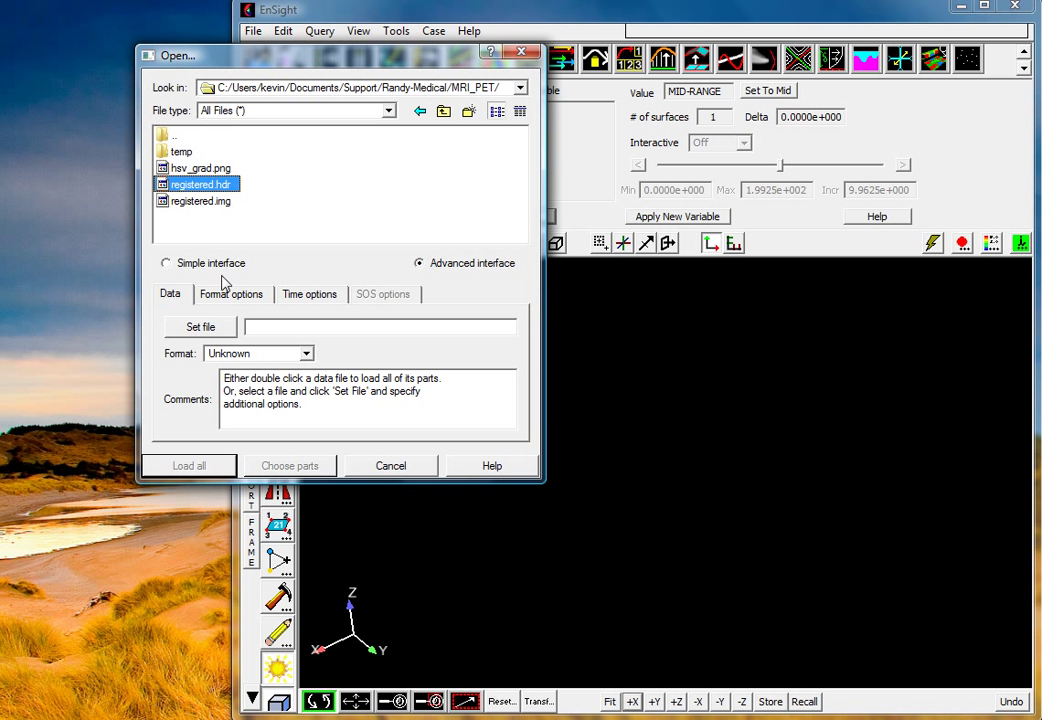
{"action": "left_click", "coordinate": [192, 328]}
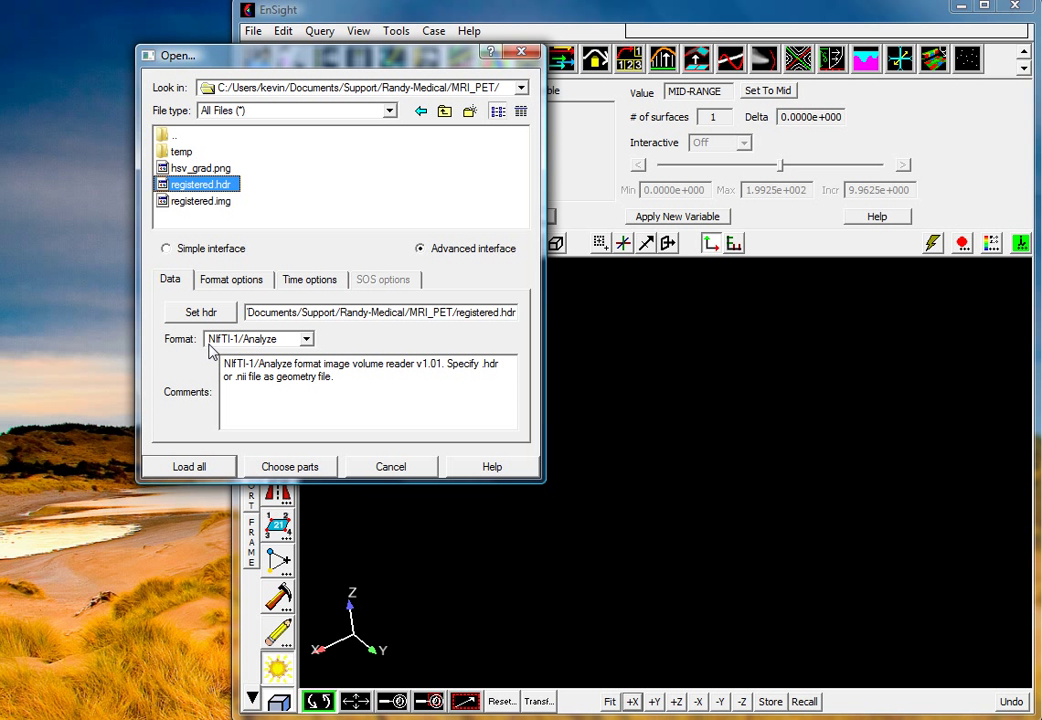
{"action": "left_click", "coordinate": [200, 470]}
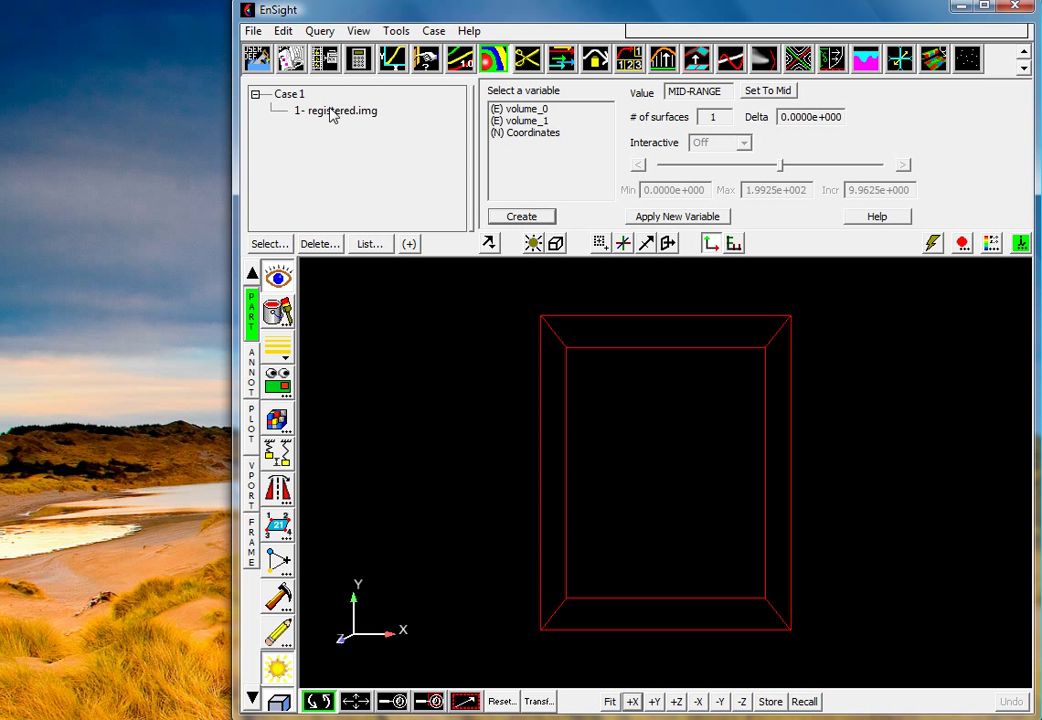
Select the registered.img part and open the variable calculator, resized to fit the screen.
{"action": "left_click", "coordinate": [334, 117]}
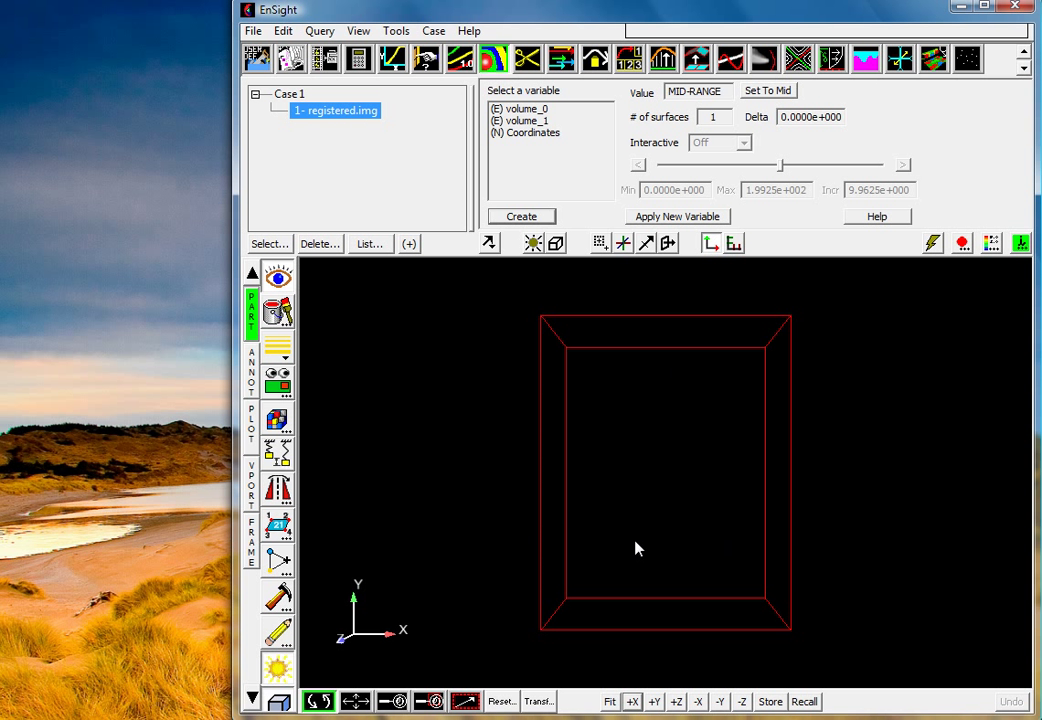
{"action": "left_click", "coordinate": [299, 56]}
{"action": "left_click_drag", "start_coordinate": [70, 10], "coordinate": [391, 17]}
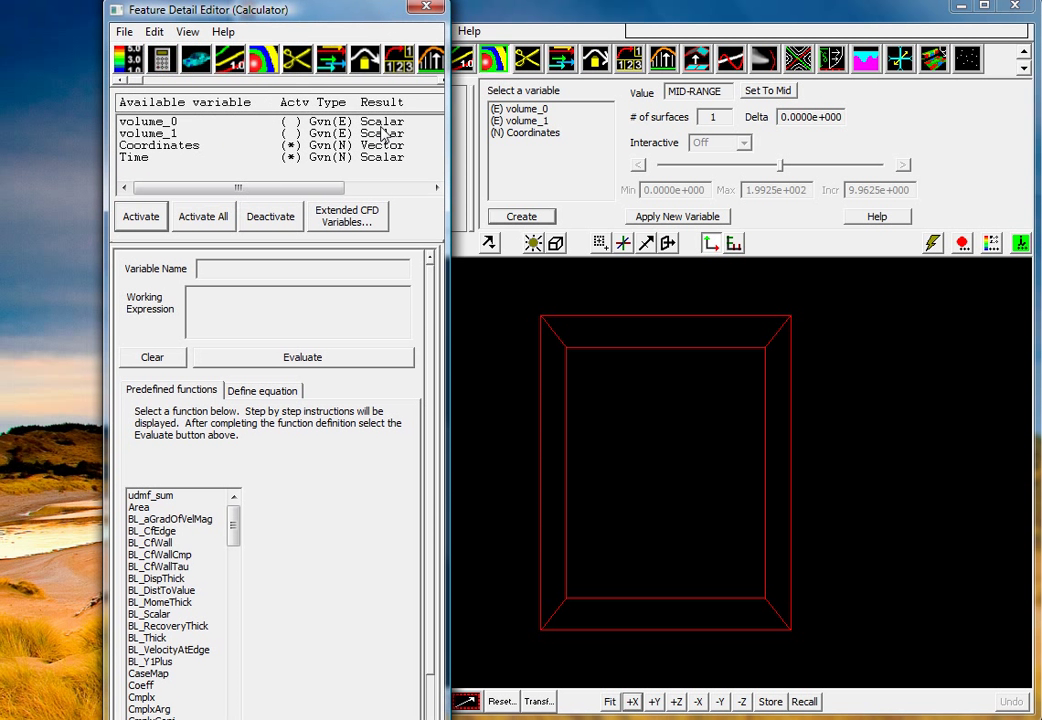
{"action": "left_click_drag", "start_coordinate": [280, 719], "coordinate": [280, 665]}
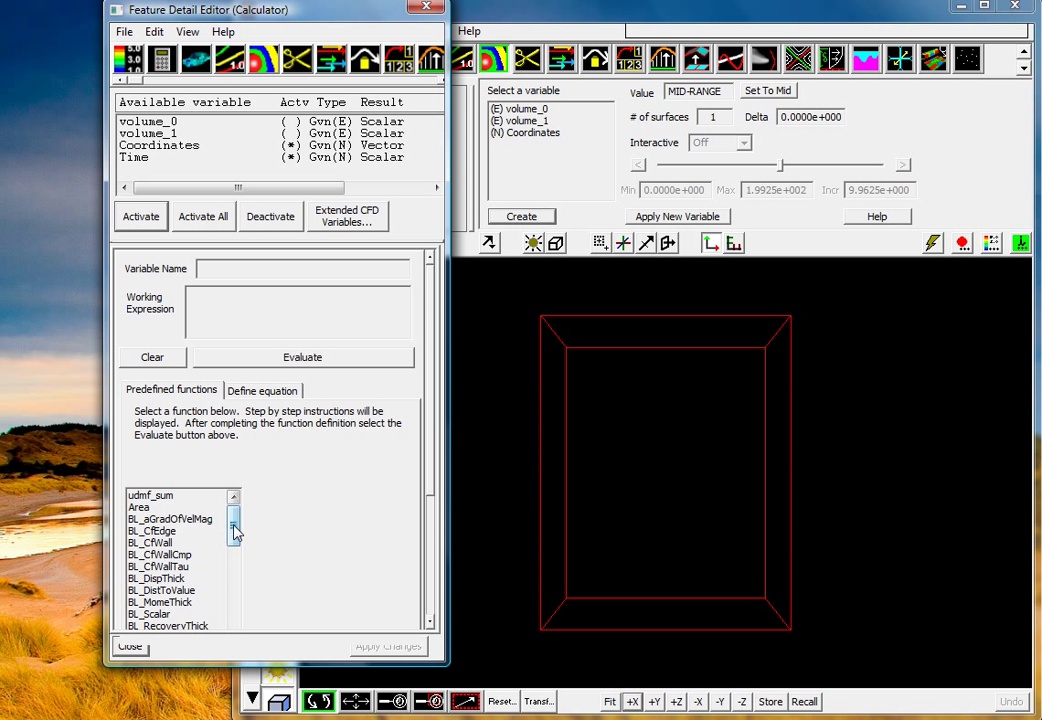
{"action": "left_click_drag", "start_coordinate": [232, 532], "coordinate": [234, 581]}
Create the nodal variable MRI as ElemToNode of volume_0 on registered.img.
{"action": "left_click", "coordinate": [156, 579]}
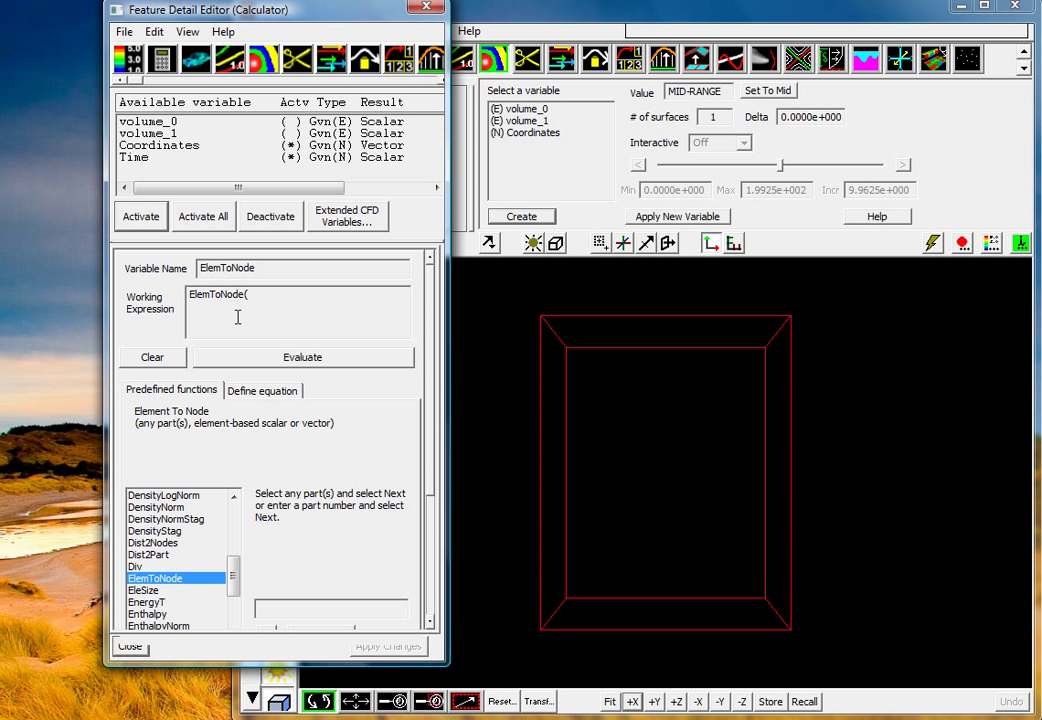
{"action": "left_click_drag", "start_coordinate": [260, 267], "coordinate": [178, 274]}
{"action": "type", "text": "MRI"}
{"action": "left_click", "coordinate": [377, 703]}
{"action": "left_click_drag", "start_coordinate": [342, 666], "coordinate": [342, 704]}
{"action": "left_click_drag", "start_coordinate": [350, 19], "coordinate": [830, 28]}
{"action": "left_click", "coordinate": [808, 645]}
{"action": "left_click_drag", "start_coordinate": [914, 555], "coordinate": [914, 630]}
{"action": "left_click", "coordinate": [790, 629]}
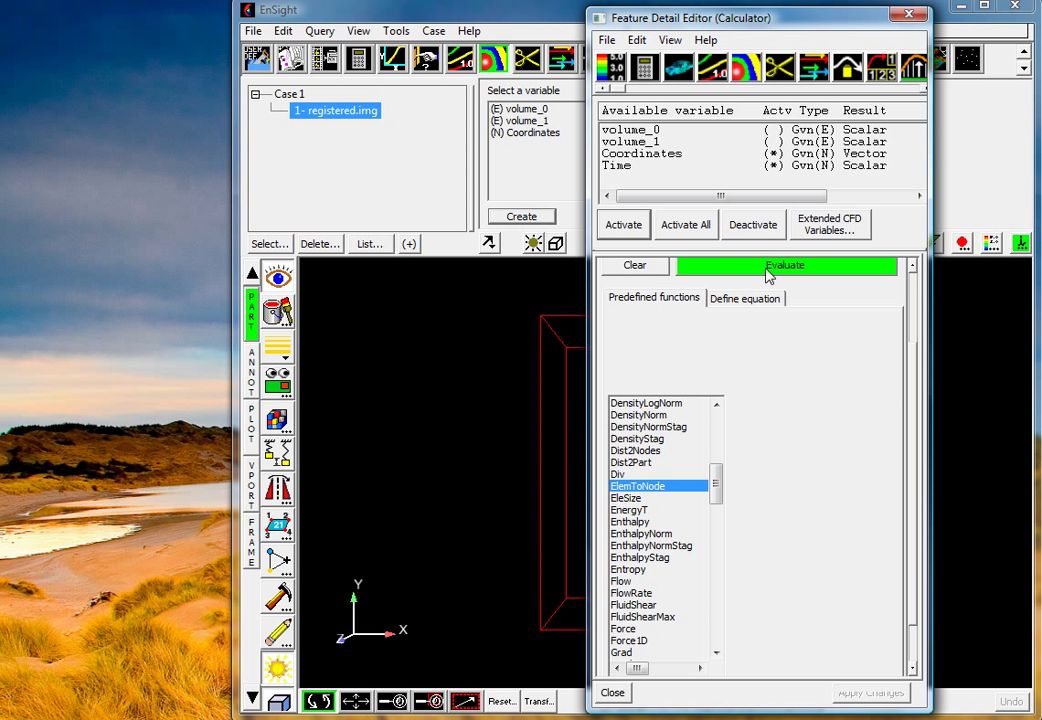
{"action": "left_click_drag", "start_coordinate": [914, 569], "coordinate": [913, 497]}
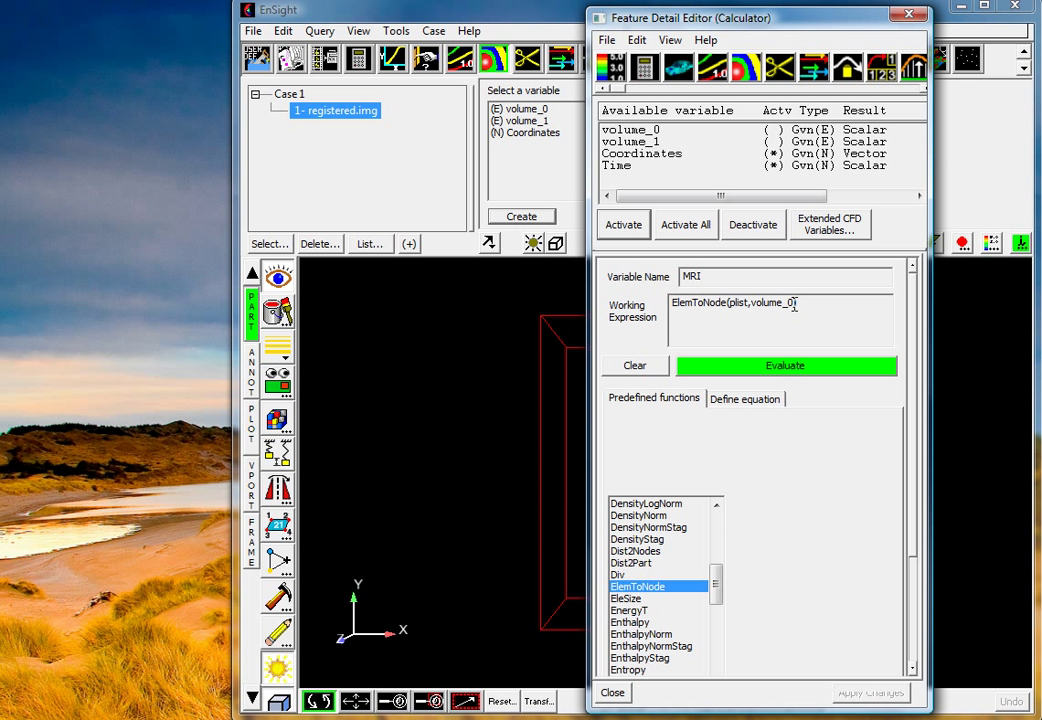
{"action": "left_click", "coordinate": [768, 366]}
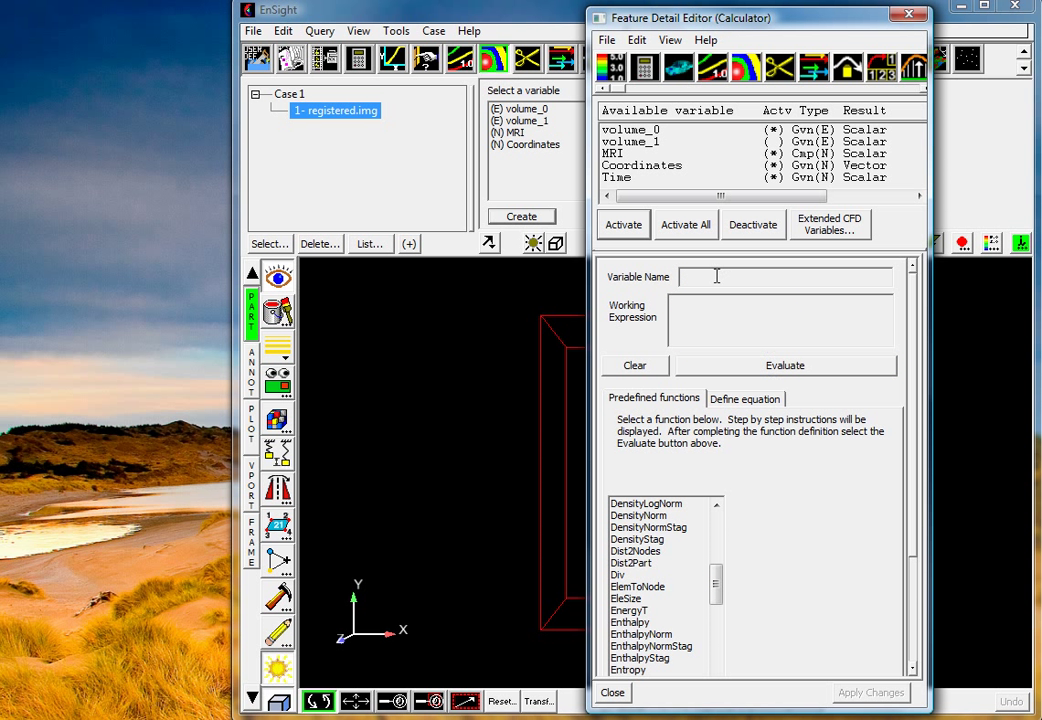
Create the nodal variable PET as ElemToNode(plist, volume_1).
{"action": "left_click", "coordinate": [630, 587]}
{"action": "left_click_drag", "start_coordinate": [740, 276], "coordinate": [668, 285]}
{"action": "type", "text": "PET"}
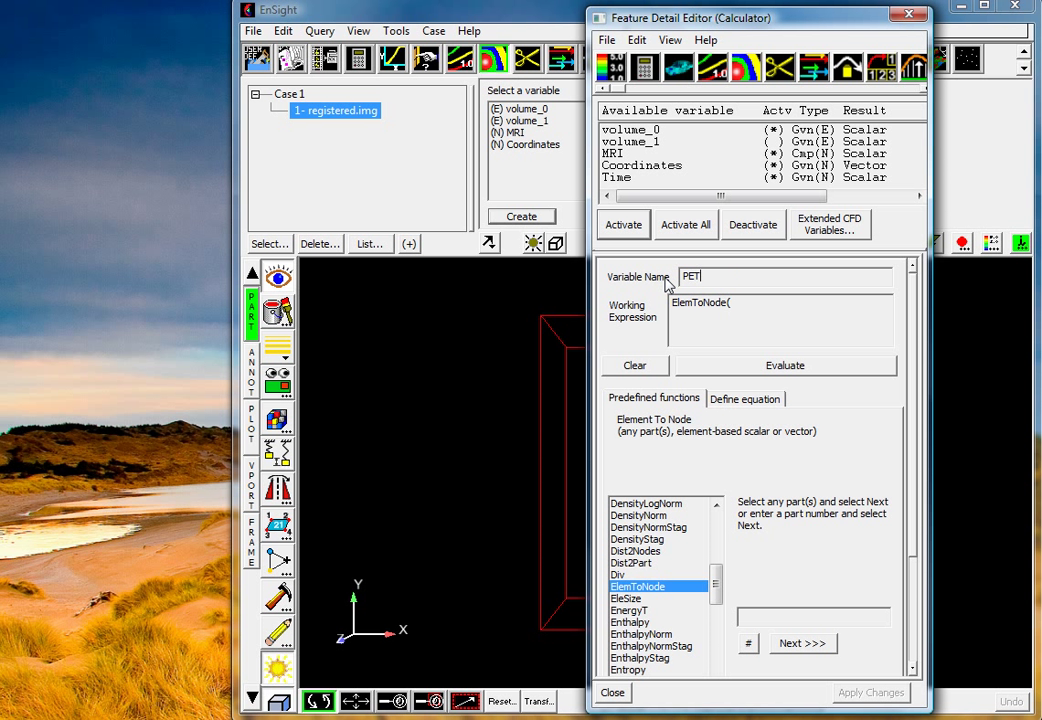
{"action": "left_click", "coordinate": [805, 645]}
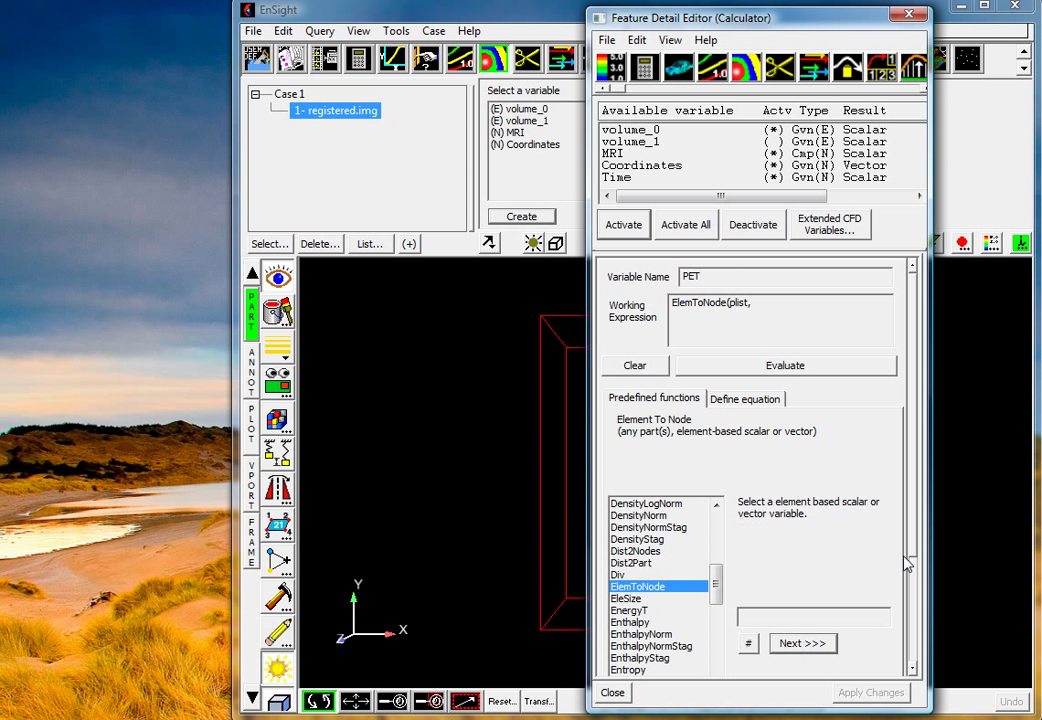
{"action": "scroll", "coordinate": [905, 600], "scroll_direction": "down", "scroll_amount": 3}
{"action": "left_click", "coordinate": [785, 630]}
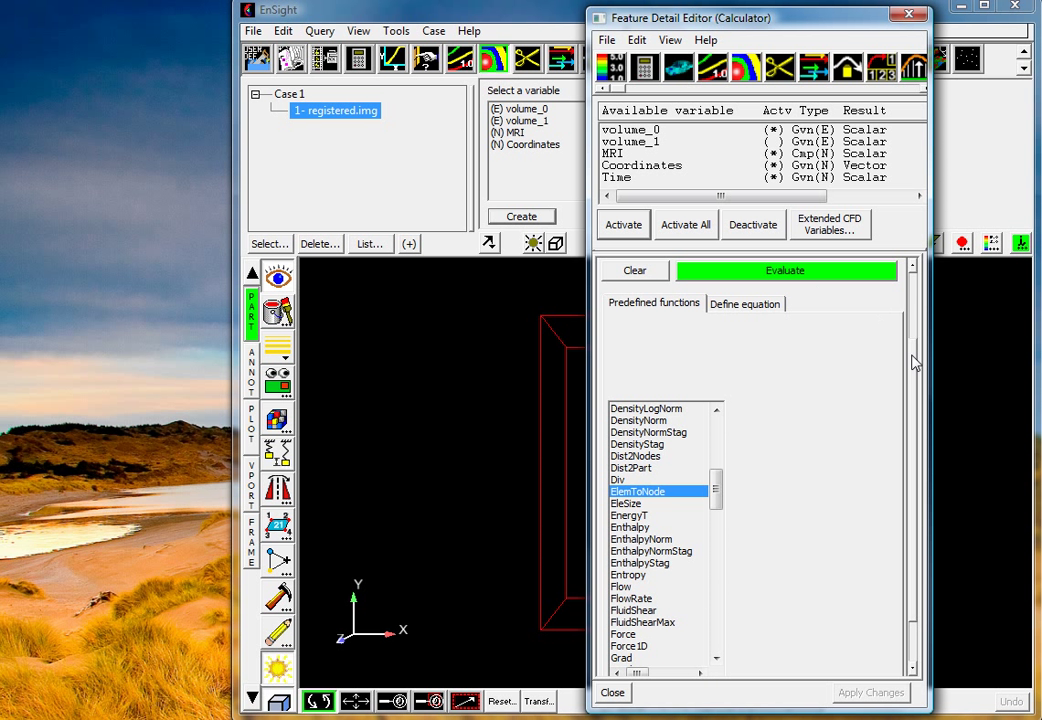
{"action": "left_click_drag", "start_coordinate": [914, 360], "coordinate": [920, 265]}
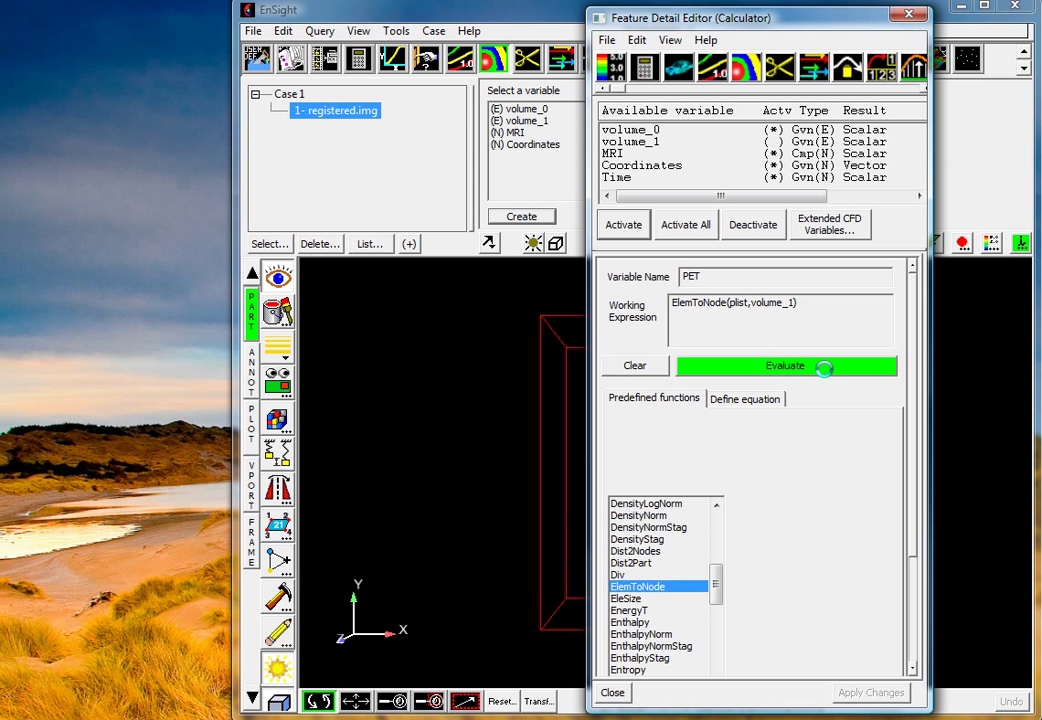
{"action": "left_click", "coordinate": [828, 375]}
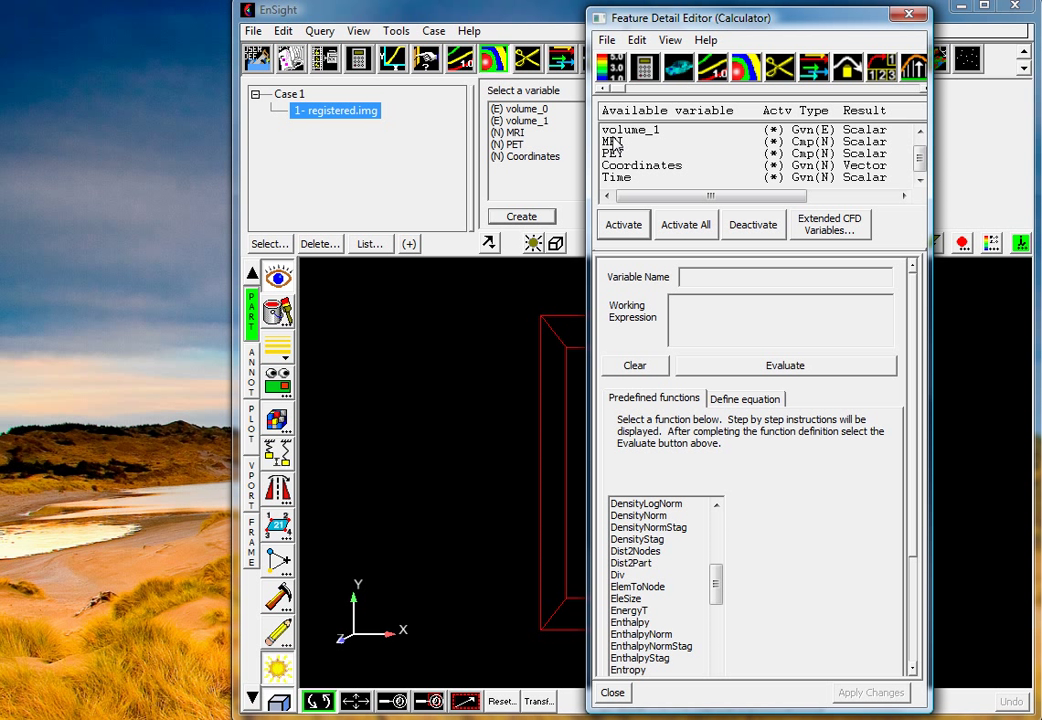
Create variable S with the expression (MRI-1)/255.0.
{"action": "left_click", "coordinate": [921, 145]}
{"action": "left_click_drag", "start_coordinate": [921, 149], "coordinate": [922, 171]}
{"action": "left_click", "coordinate": [684, 275]}
{"action": "type", "text": "S"}
{"action": "left_click", "coordinate": [703, 311]}
{"action": "type", "text": "(MRI-1)/2."}
{"action": "key", "text": "BackSpace"}
{"action": "type", "text": "55.0"}
{"action": "left_click", "coordinate": [735, 376]}
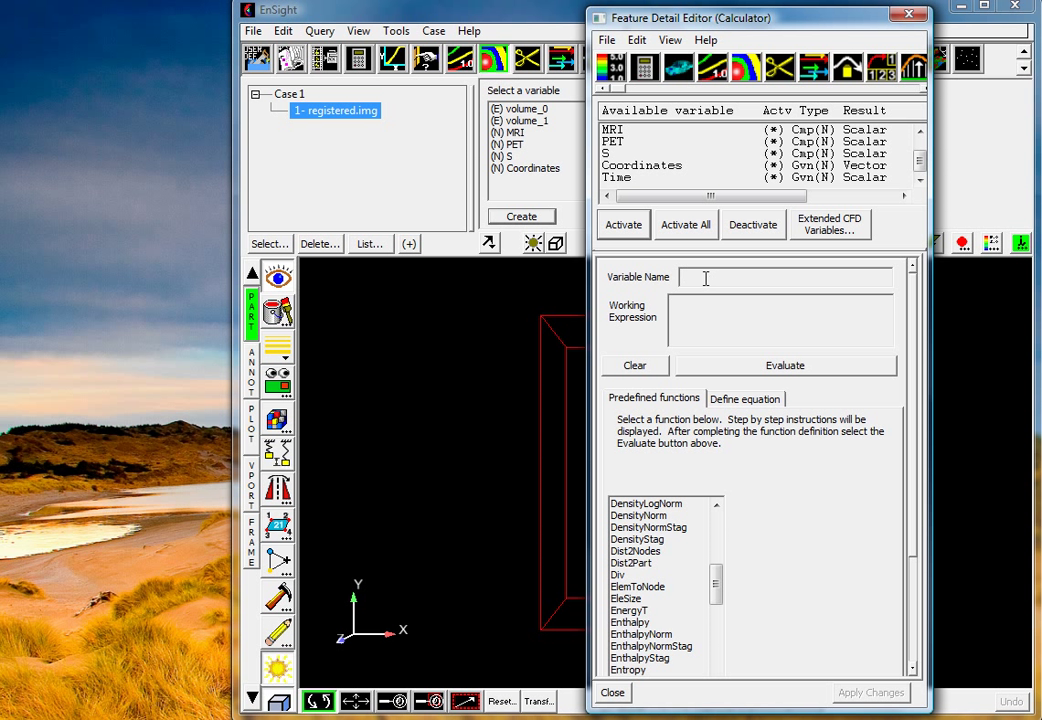
Create variable T as PET/255.0 and close the calculator.
{"action": "type", "text": "T"}
{"action": "left_click", "coordinate": [696, 303]}
{"action": "type", "text": "PET/255.0"}
{"action": "left_click", "coordinate": [726, 370]}
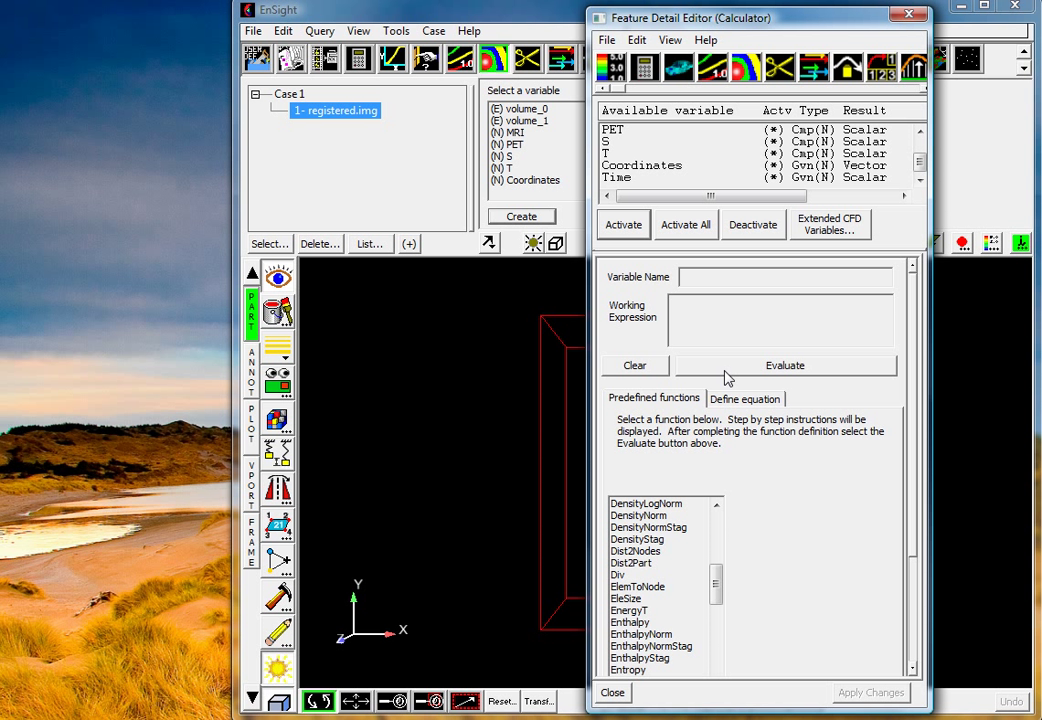
{"action": "left_click", "coordinate": [615, 696]}
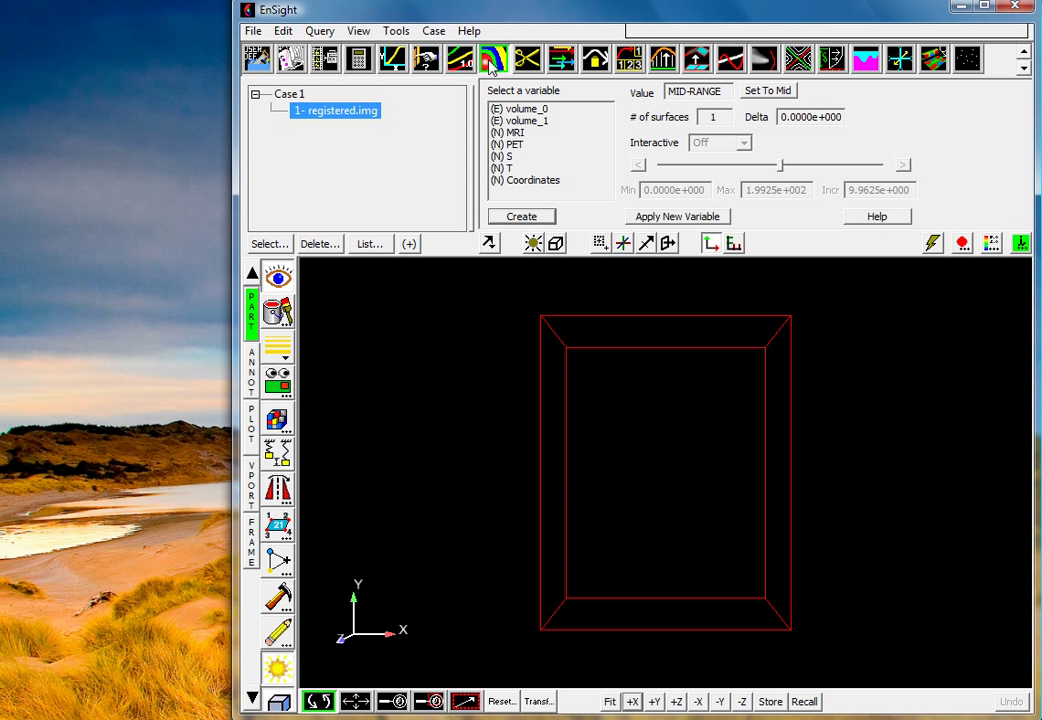
Create an IJK sweep slice along the K direction at index 64 through the volume.
{"action": "left_click", "coordinate": [535, 60]}
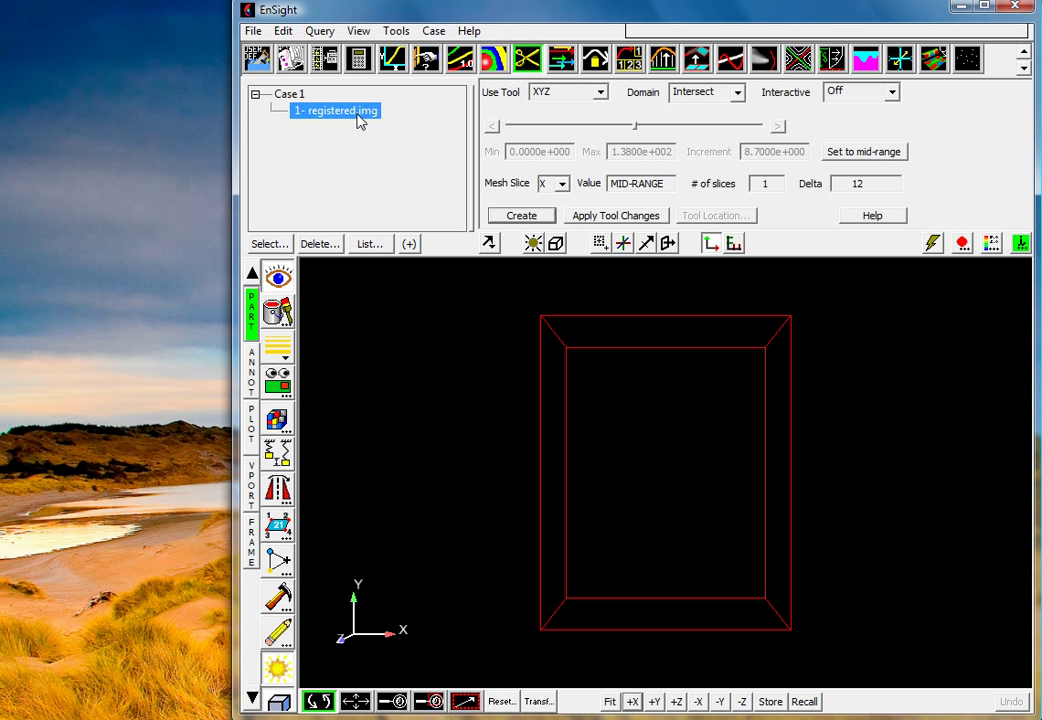
{"action": "left_click", "coordinate": [563, 185]}
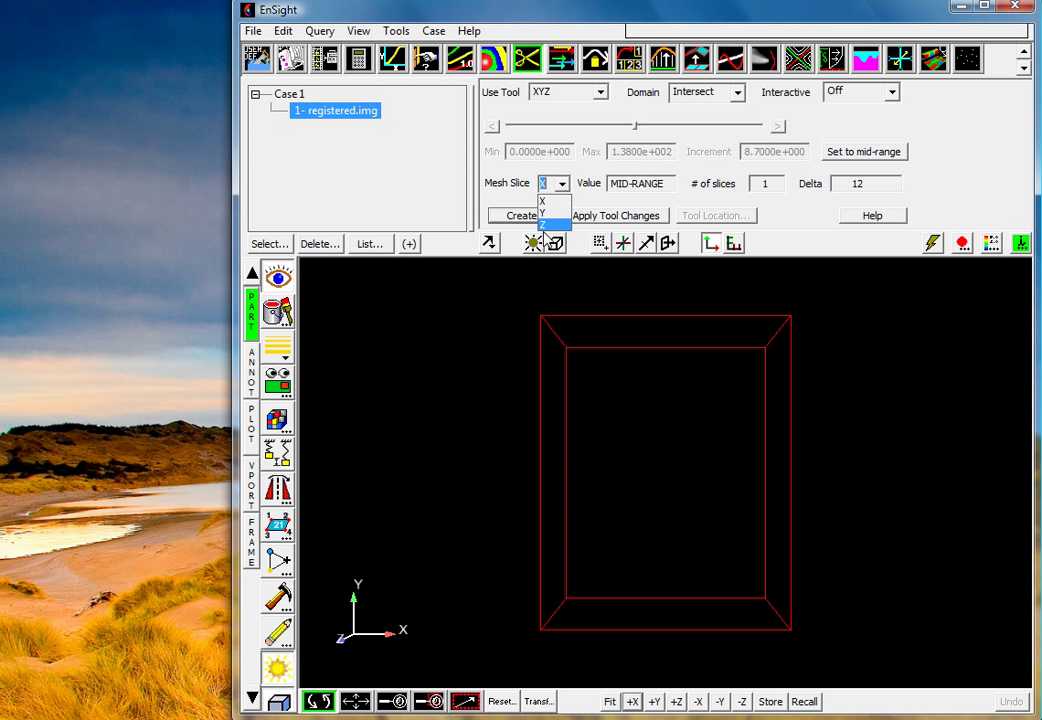
{"action": "left_click", "coordinate": [600, 93]}
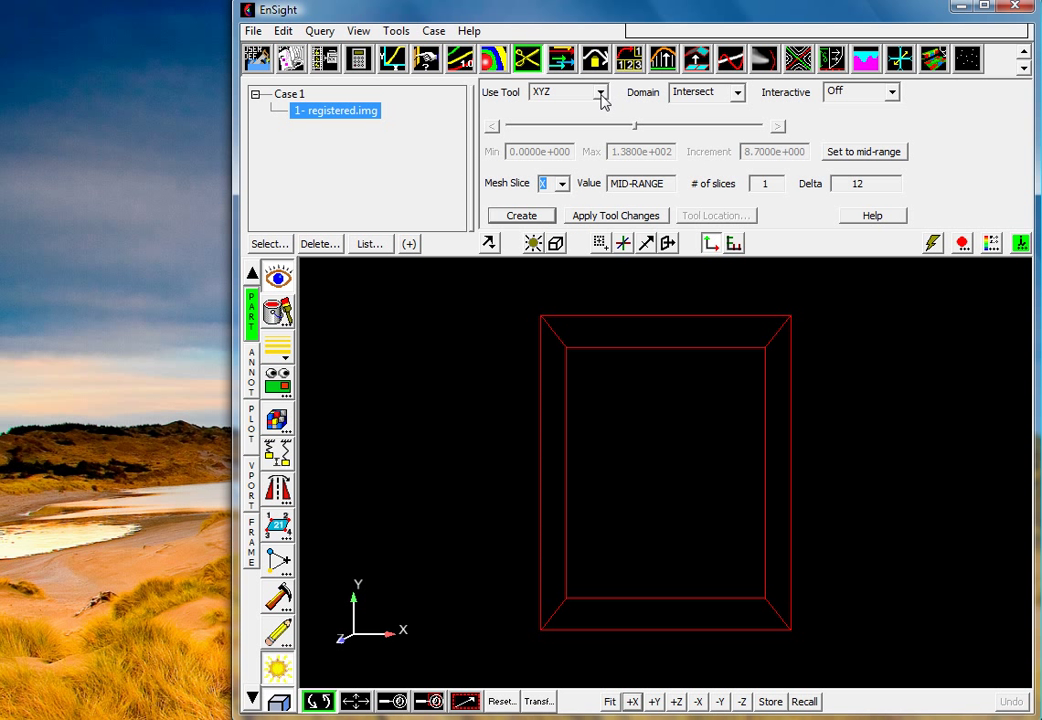
{"action": "left_click", "coordinate": [600, 92]}
{"action": "left_click", "coordinate": [588, 108]}
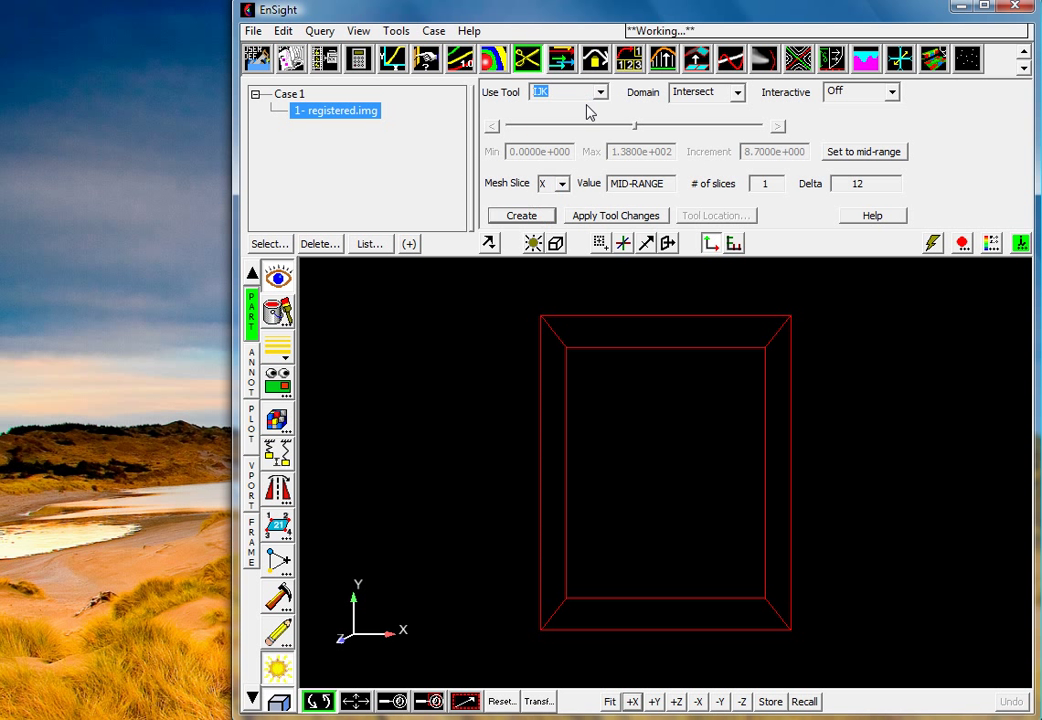
{"action": "left_click", "coordinate": [564, 186]}
{"action": "left_click", "coordinate": [553, 221]}
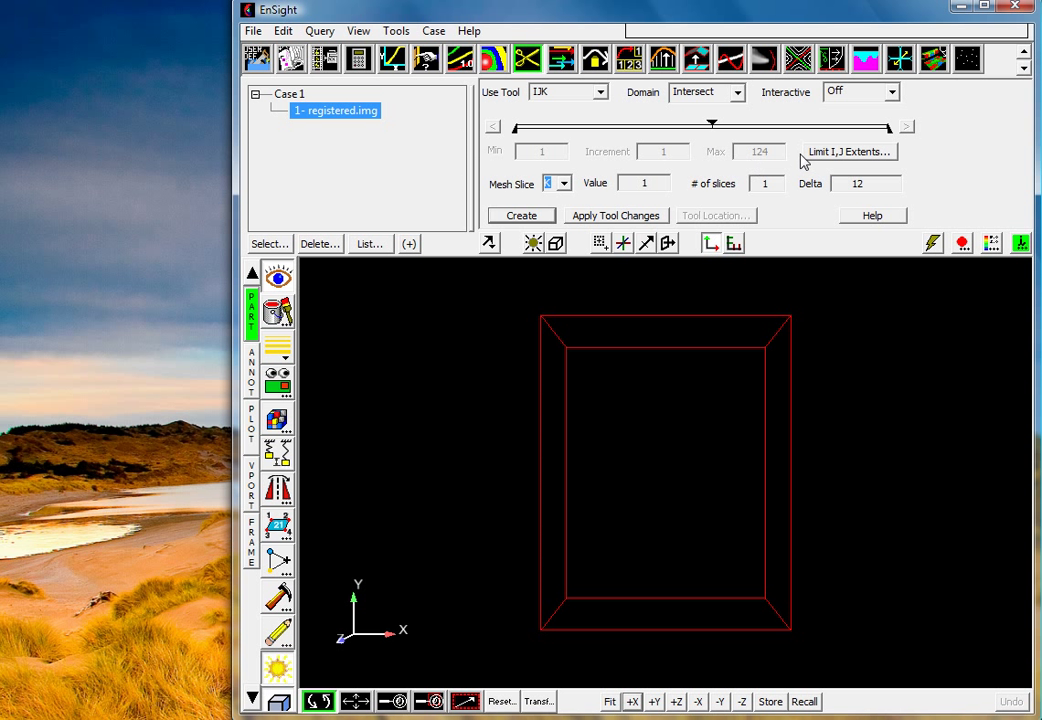
{"action": "double_click", "coordinate": [661, 182]}
{"action": "type", "text": "64"}
{"action": "key", "text": "Return"}
{"action": "left_click", "coordinate": [540, 218]}
Turn on lighting for the slice and tilt the view to inspect it.
{"action": "left_click_drag", "start_coordinate": [670, 528], "coordinate": [619, 502]}
{"action": "left_click", "coordinate": [532, 245]}
{"action": "left_click_drag", "start_coordinate": [550, 467], "coordinate": [700, 440]}
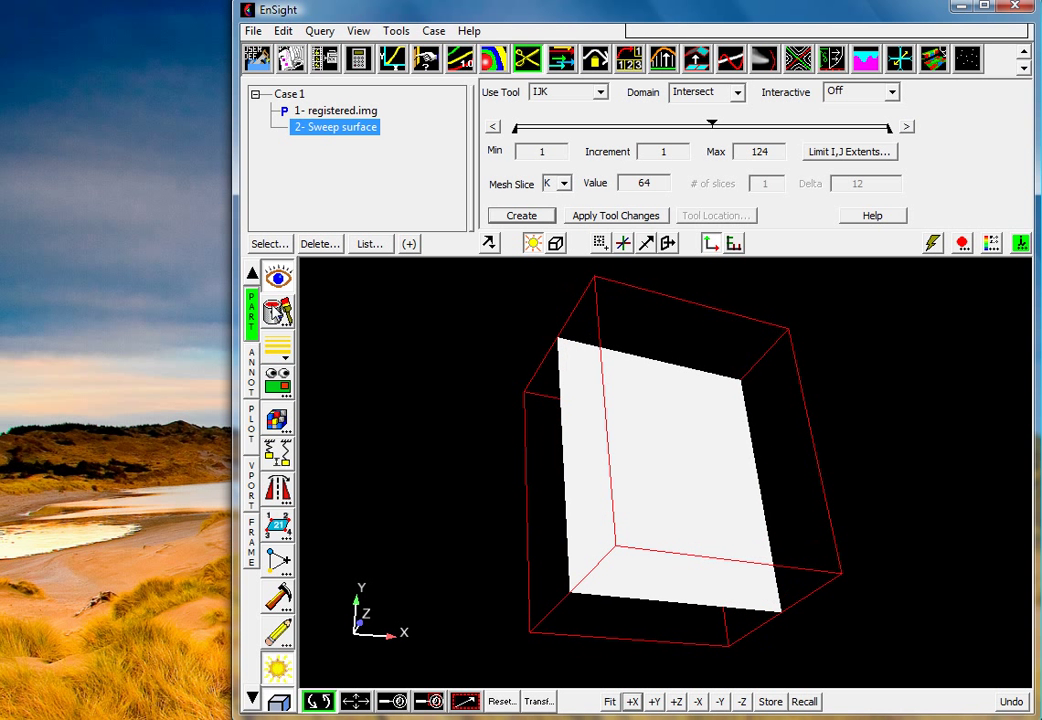
Colour the sweep slice by MRI (legend 0 to 1.993e+002) and tilt to a top-down view.
{"action": "left_click", "coordinate": [268, 316]}
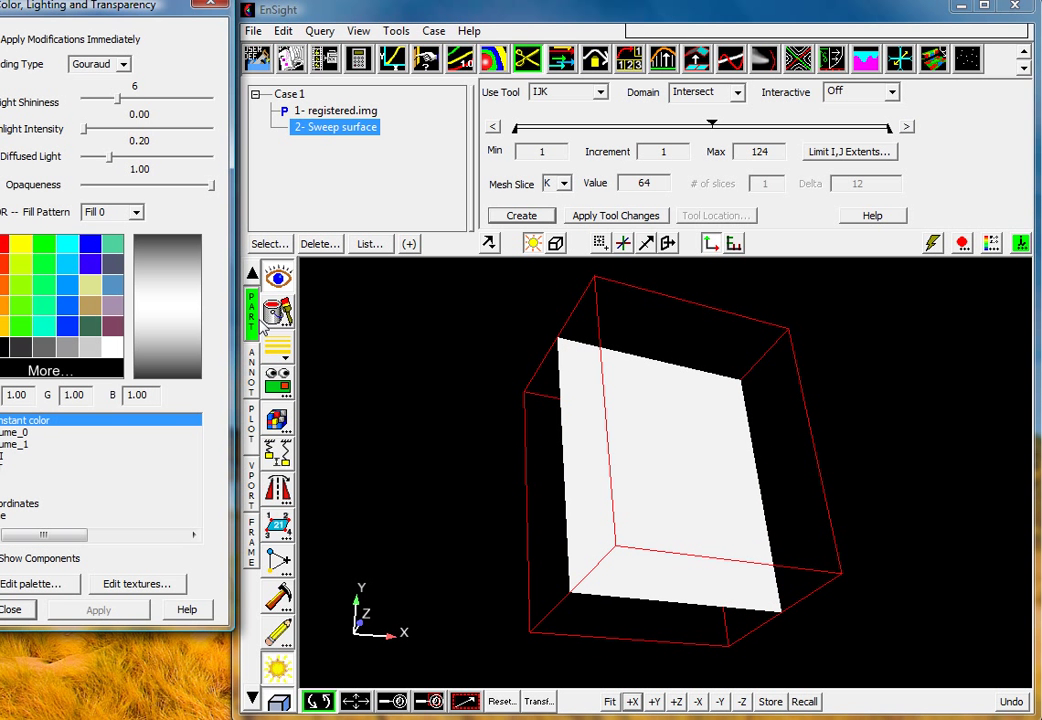
{"action": "left_click", "coordinate": [10, 467]}
{"action": "left_click_drag", "start_coordinate": [682, 465], "coordinate": [595, 507]}
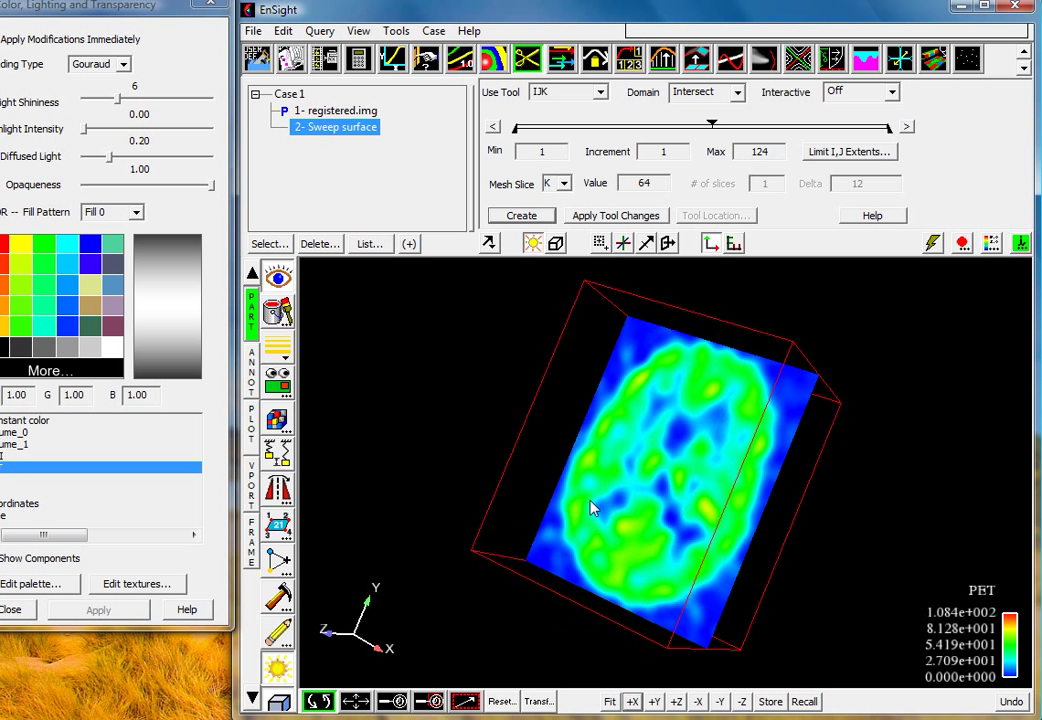
{"action": "left_click", "coordinate": [10, 467]}
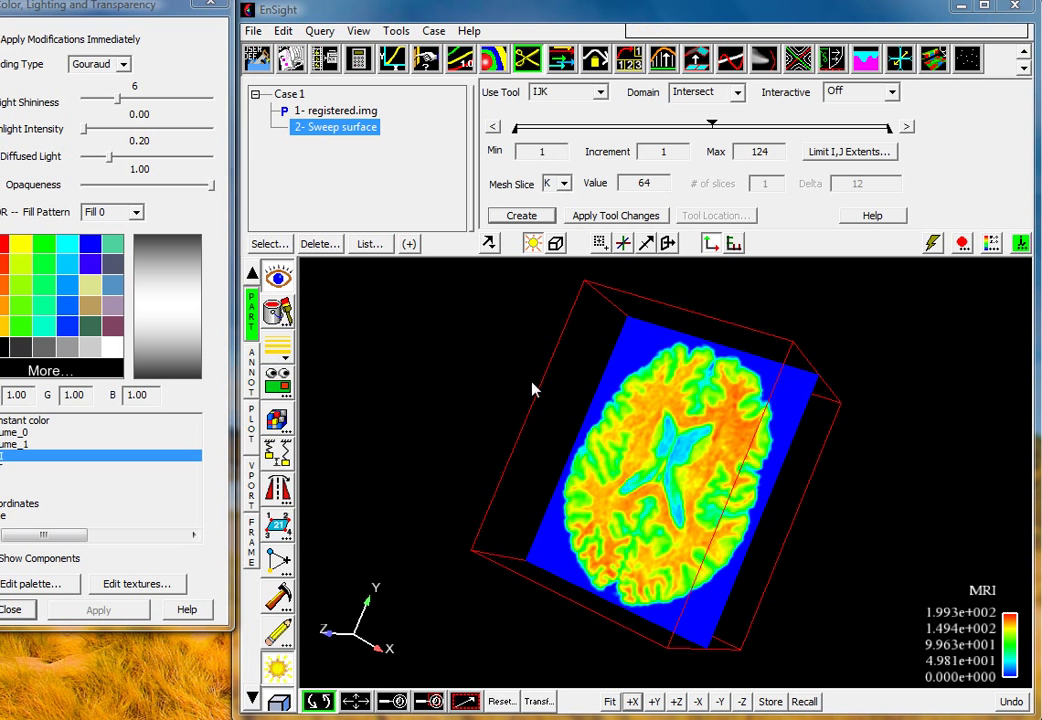
{"action": "left_click_drag", "start_coordinate": [757, 468], "coordinate": [667, 572]}
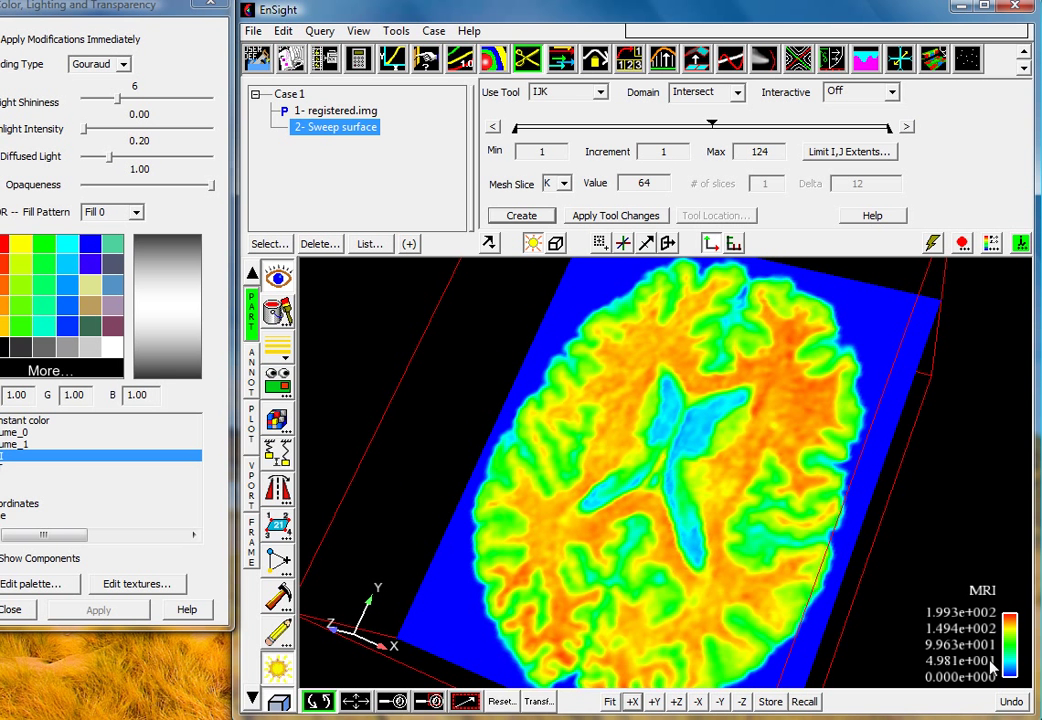
{"action": "left_click_drag", "start_coordinate": [530, 376], "coordinate": [675, 343]}
{"action": "left_click_drag", "start_coordinate": [590, 582], "coordinate": [592, 433]}
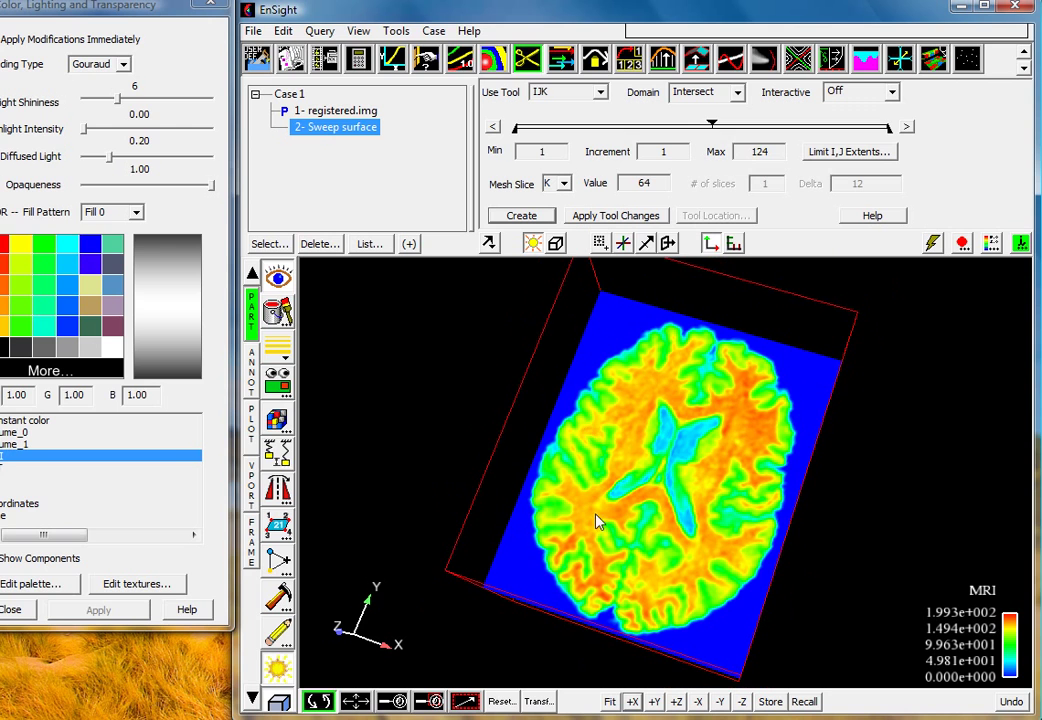
{"action": "left_click_drag", "start_coordinate": [597, 528], "coordinate": [595, 484]}
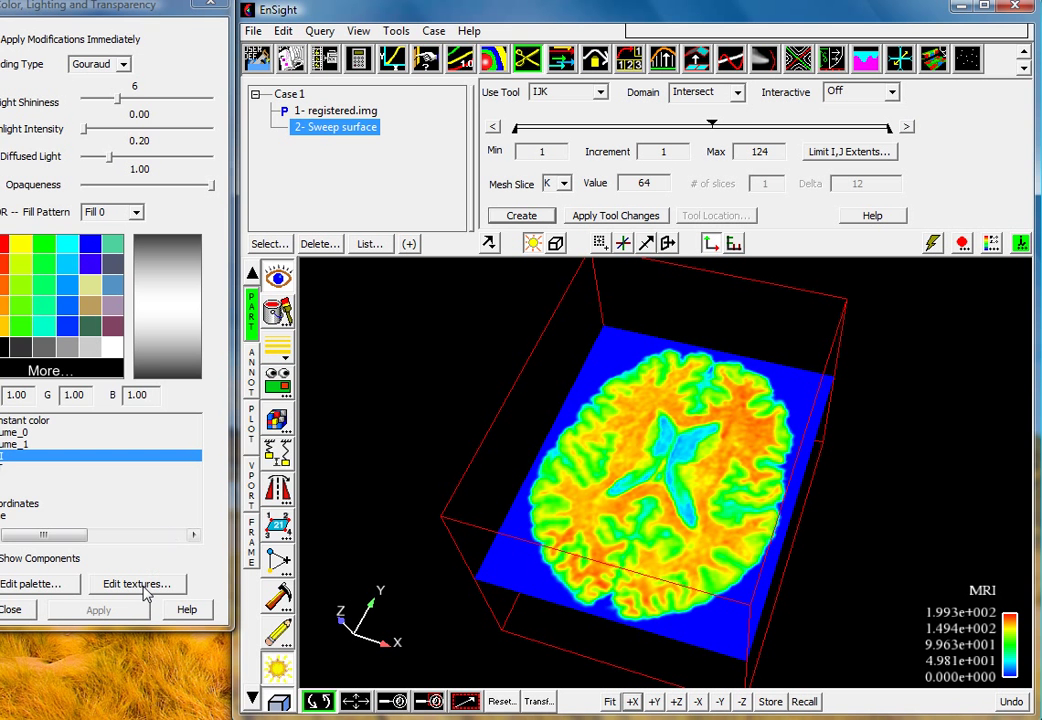
Load hsv_grad.png into texture slot 1.
{"action": "left_click", "coordinate": [148, 586]}
{"action": "left_click_drag", "start_coordinate": [77, 12], "coordinate": [398, 28]}
{"action": "right_click", "coordinate": [160, 106]}
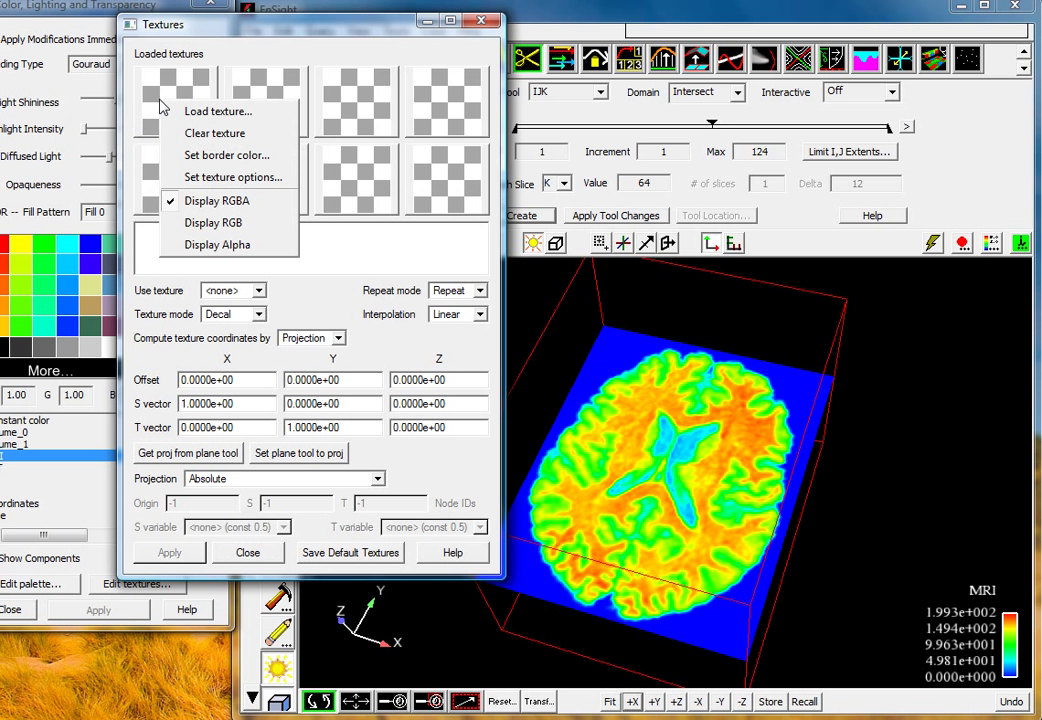
{"action": "left_click", "coordinate": [190, 111]}
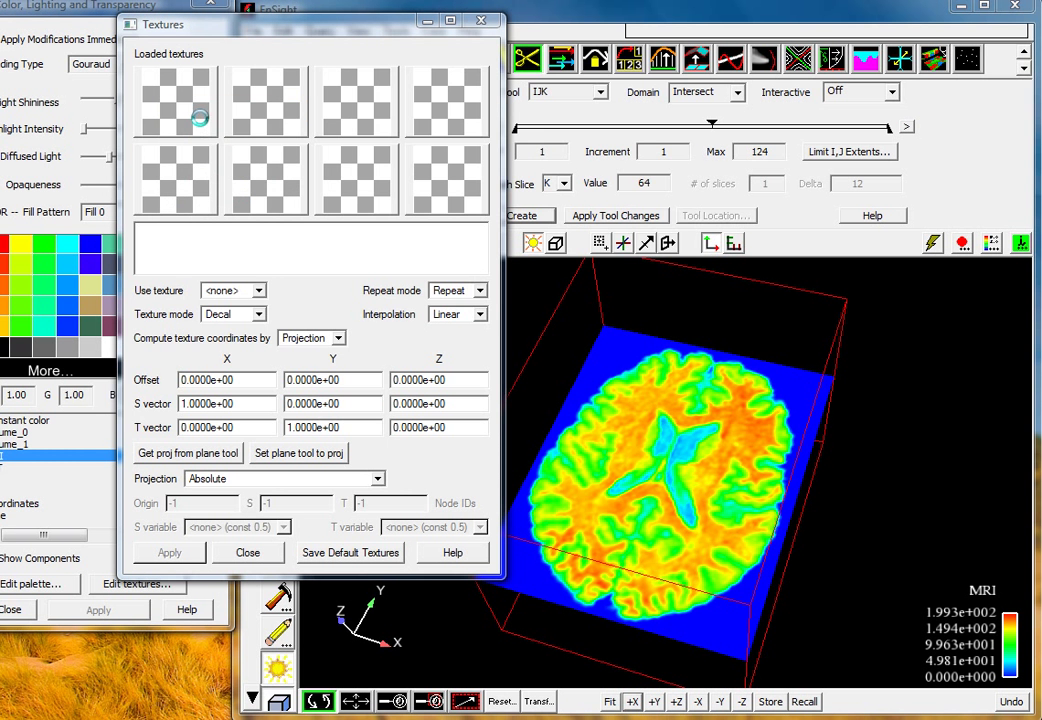
{"action": "left_click", "coordinate": [383, 172]}
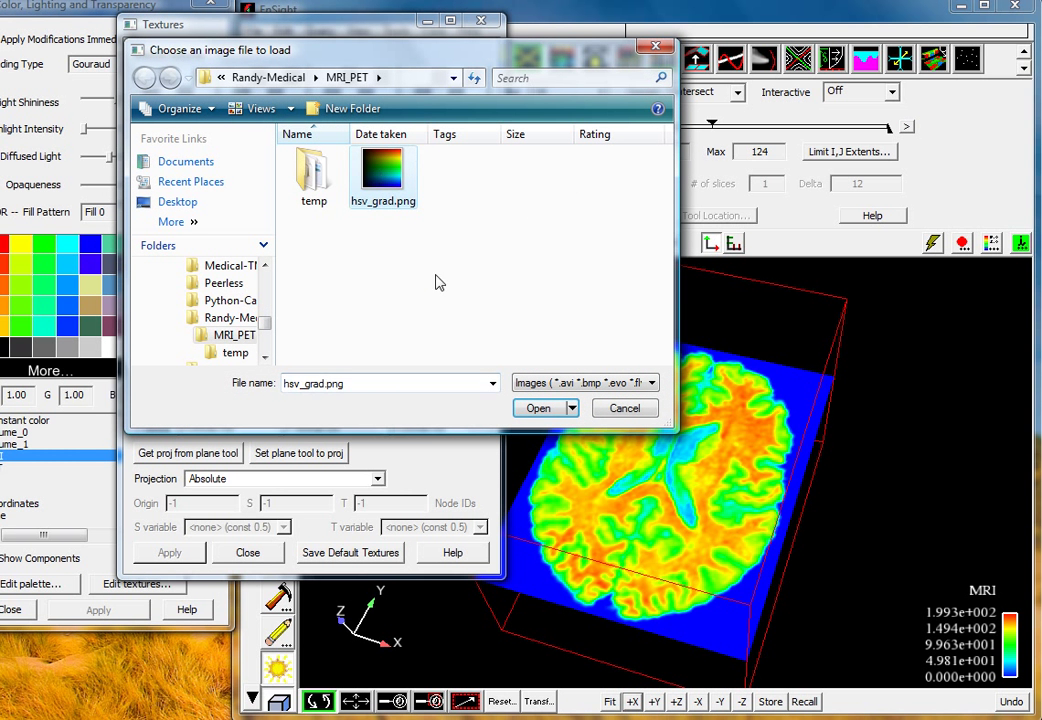
{"action": "left_click", "coordinate": [538, 408]}
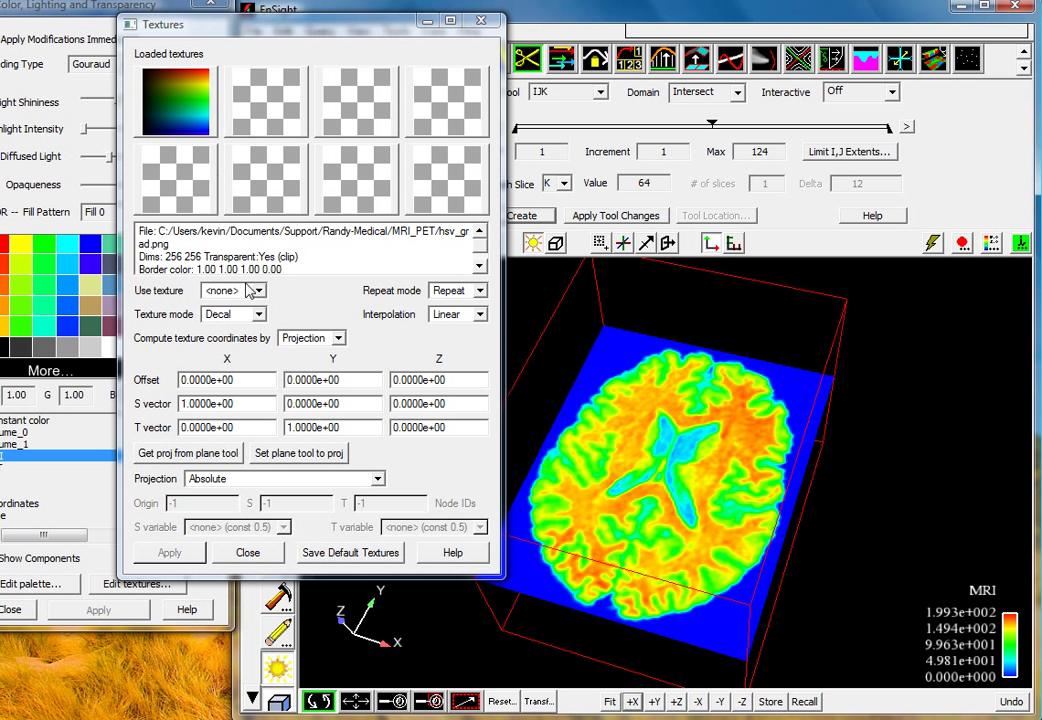
Apply texture 1 to the slice with Clamp repeat mode and Nearest interpolation.
{"action": "left_click", "coordinate": [240, 290]}
{"action": "left_click", "coordinate": [247, 323]}
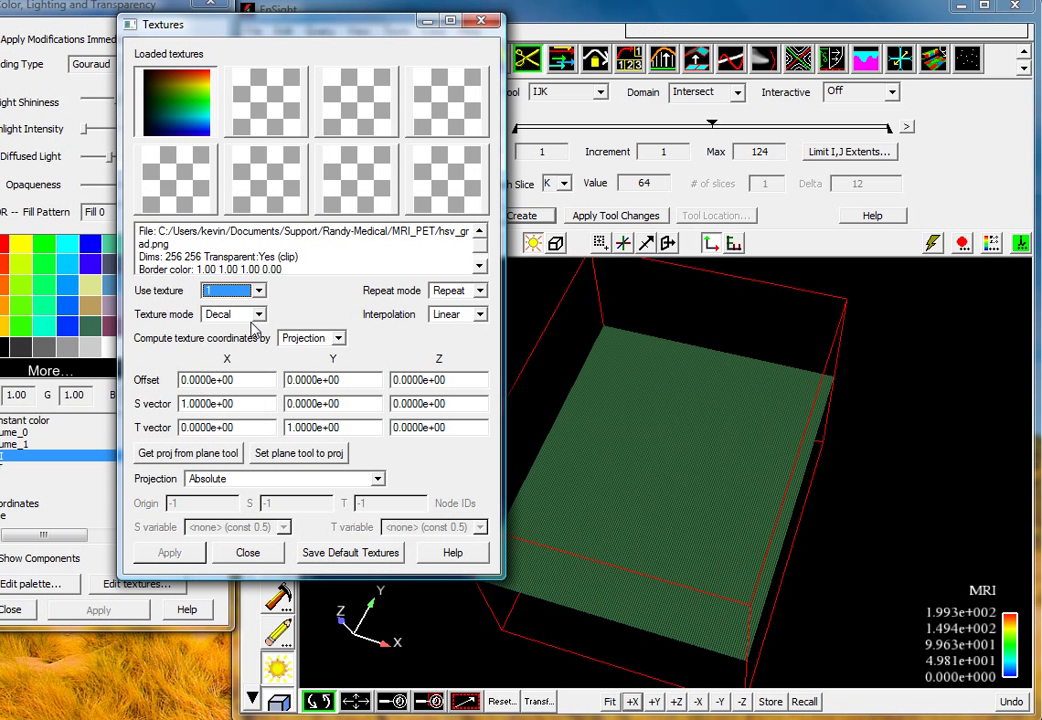
{"action": "left_click", "coordinate": [479, 290]}
{"action": "left_click", "coordinate": [456, 323]}
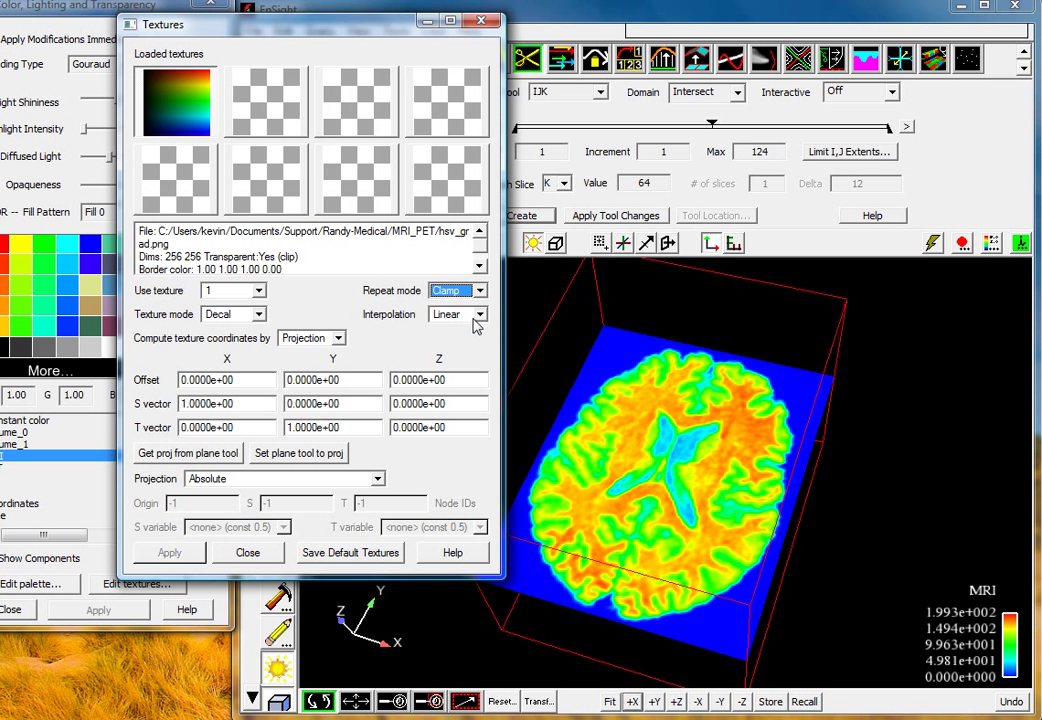
{"action": "left_click", "coordinate": [481, 316]}
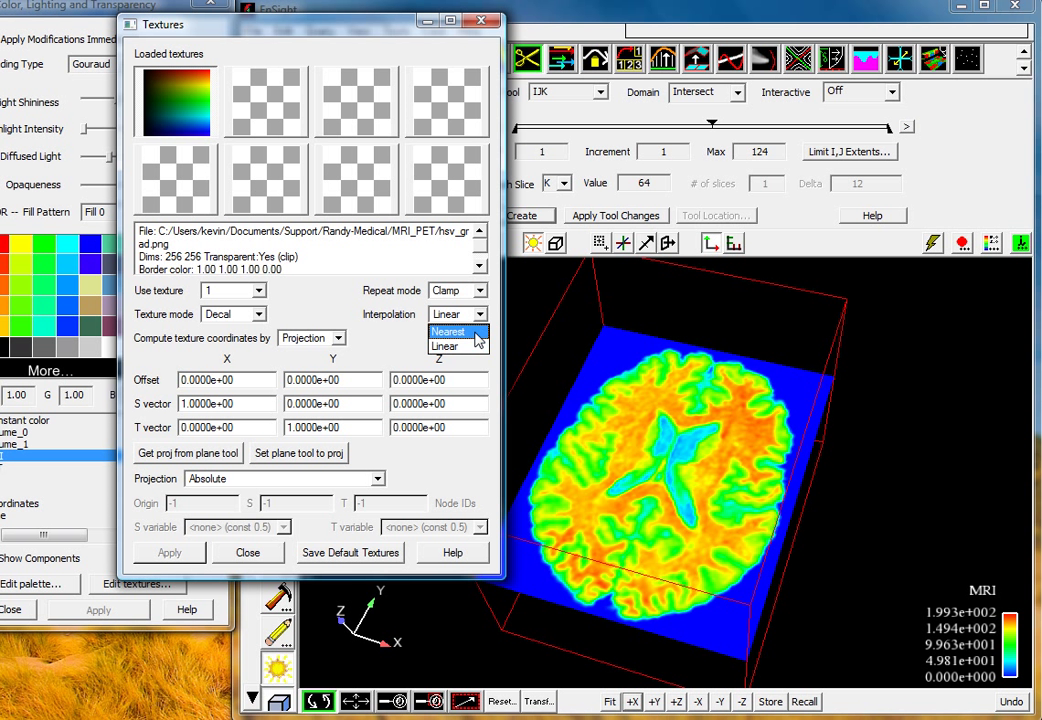
{"action": "left_click", "coordinate": [470, 335]}
Compute texture coordinates from variables, using S for the S coordinate and T for T.
{"action": "left_click", "coordinate": [338, 338]}
{"action": "left_click", "coordinate": [320, 353]}
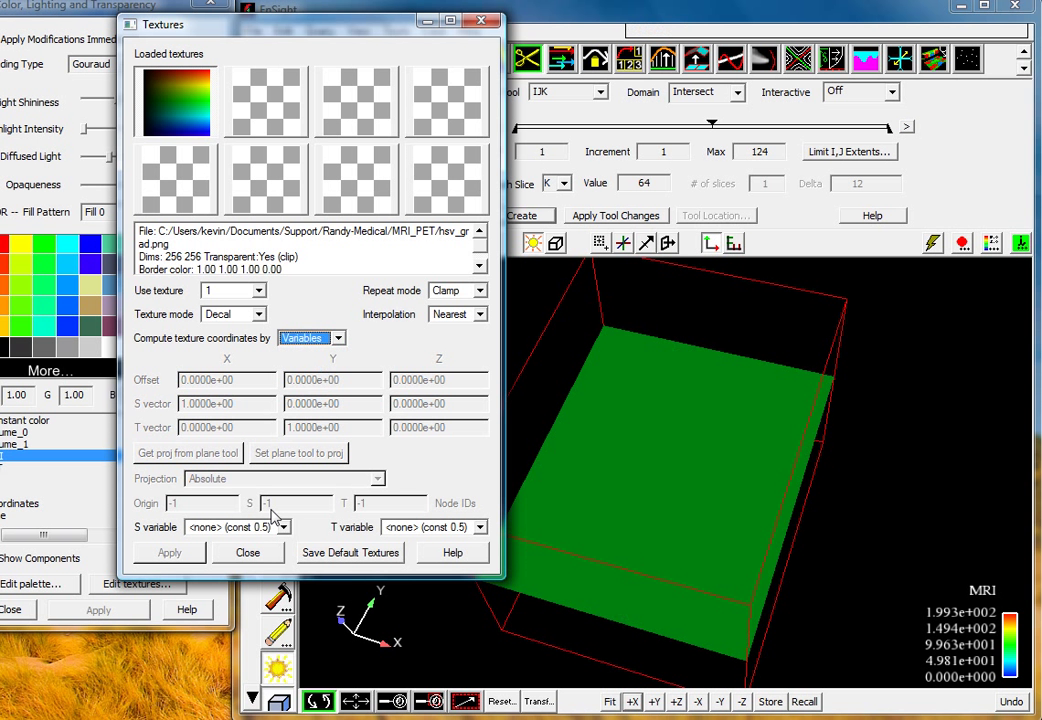
{"action": "left_click", "coordinate": [282, 529]}
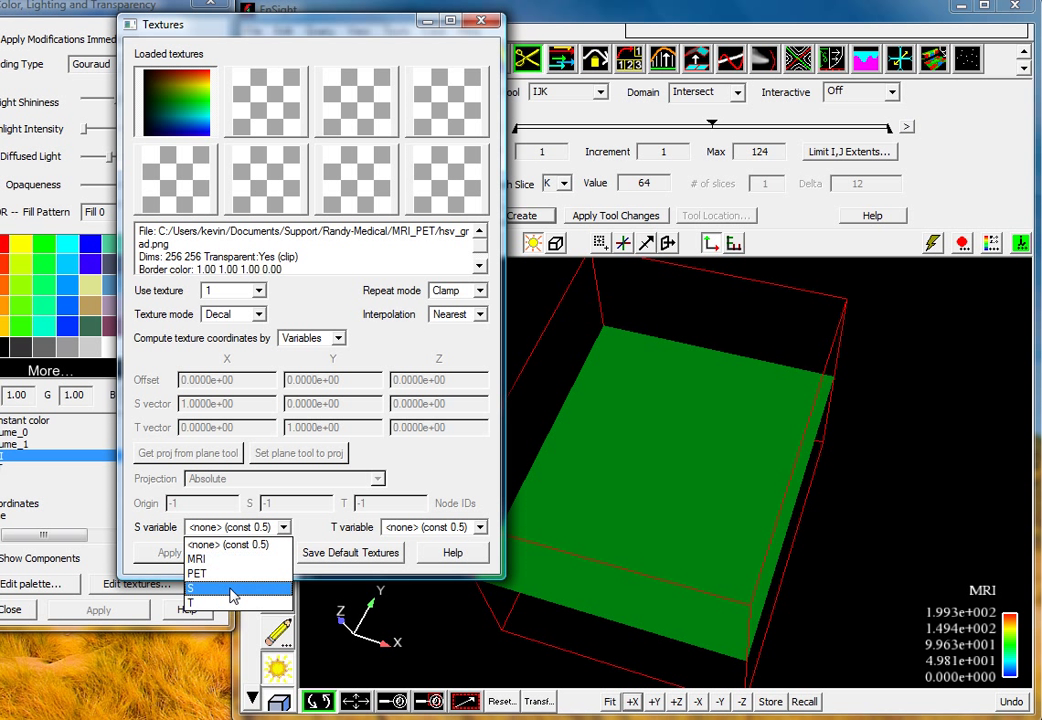
{"action": "left_click", "coordinate": [235, 585]}
{"action": "left_click", "coordinate": [478, 527]}
{"action": "left_click", "coordinate": [424, 603]}
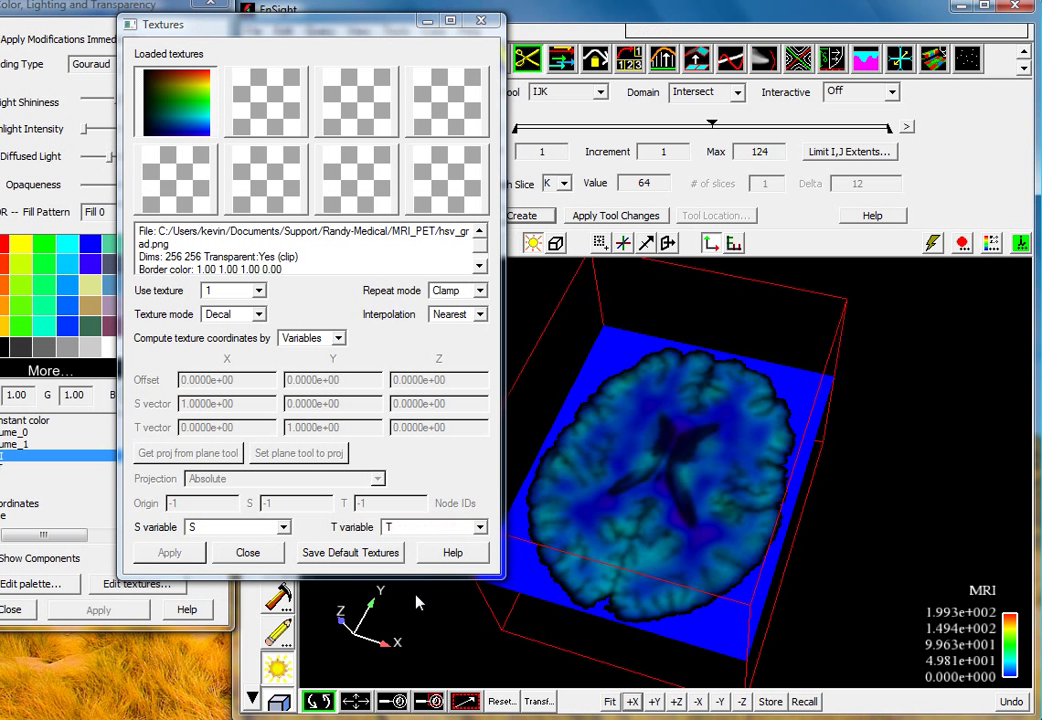
{"action": "left_click", "coordinate": [243, 552]}
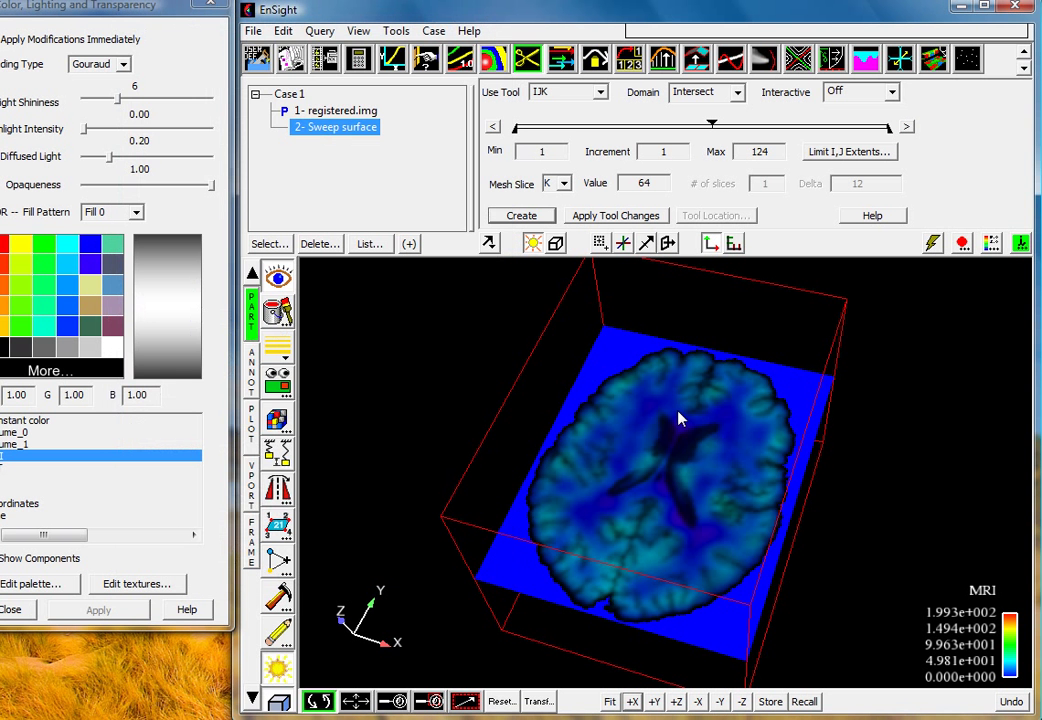
{"action": "left_click_drag", "start_coordinate": [686, 440], "coordinate": [661, 447]}
{"action": "right_click_drag", "start_coordinate": [663, 447], "coordinate": [650, 512]}
{"action": "left_click_drag", "start_coordinate": [558, 535], "coordinate": [500, 400]}
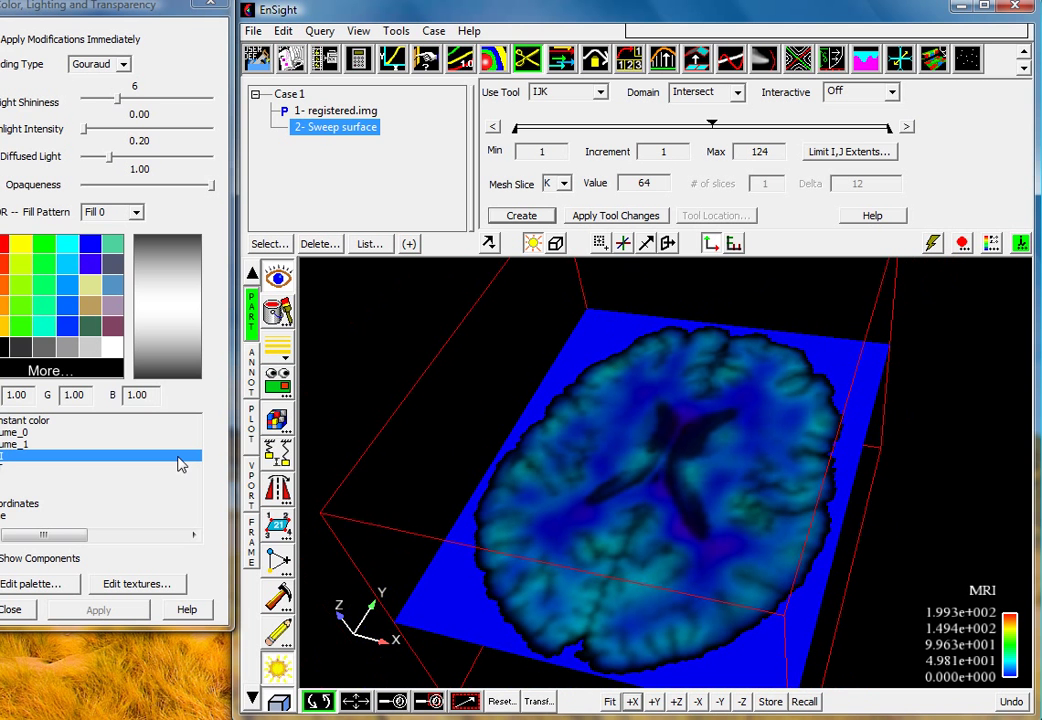
{"action": "left_click", "coordinate": [145, 589]}
{"action": "left_click_drag", "start_coordinate": [70, 12], "coordinate": [338, 26]}
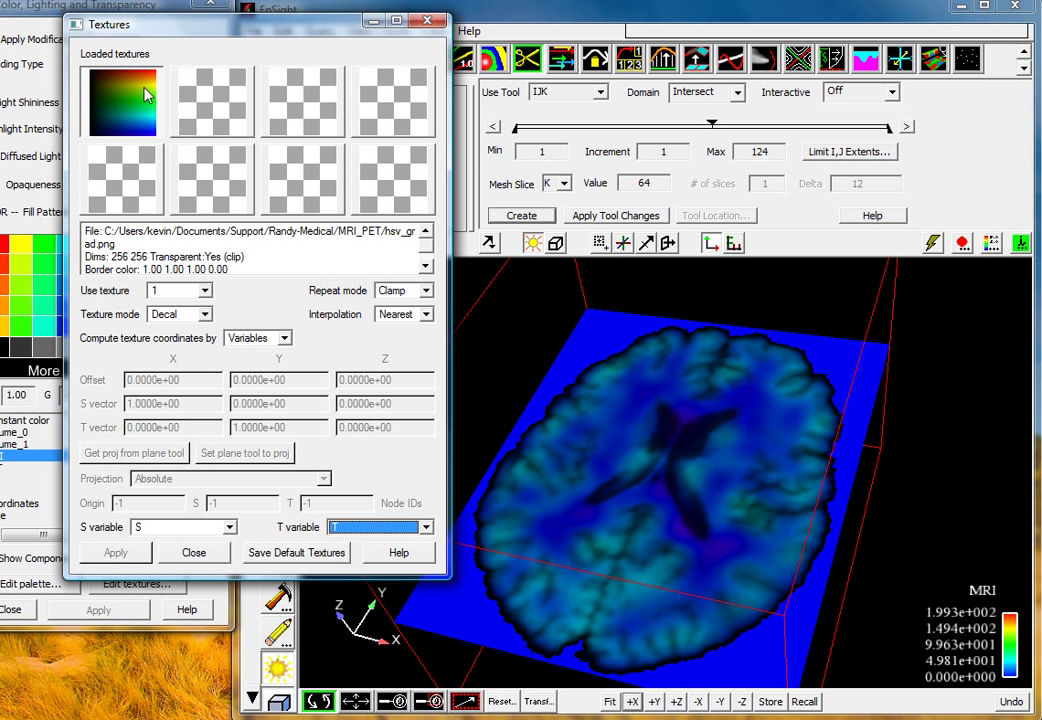
{"action": "left_click", "coordinate": [194, 553]}
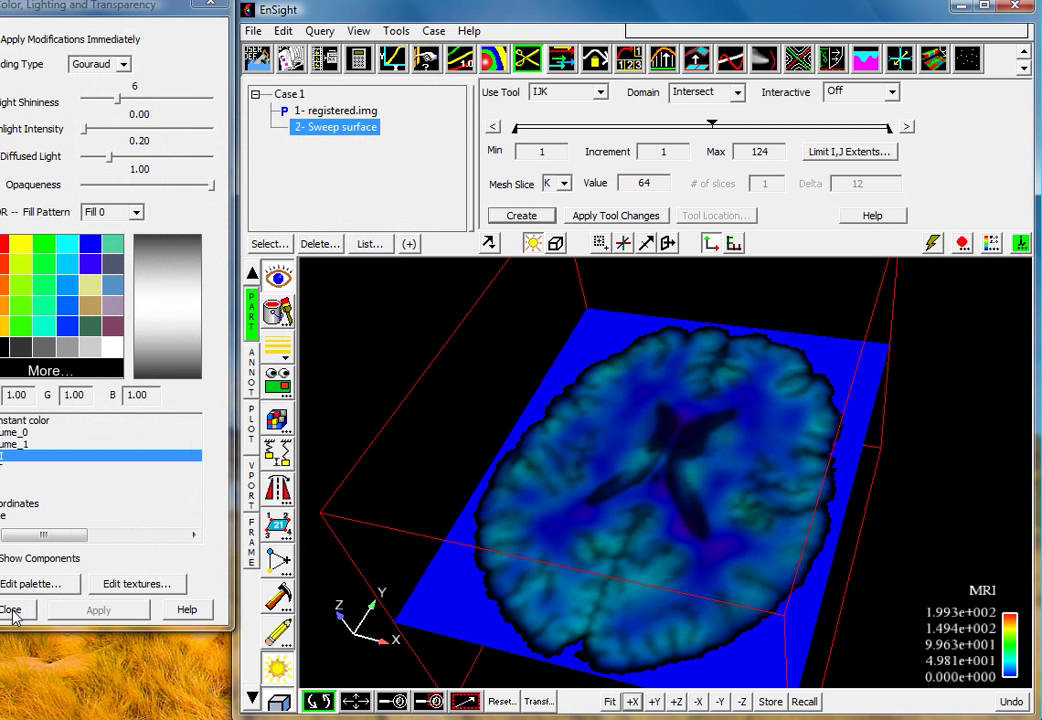
{"action": "left_click_drag", "start_coordinate": [652, 503], "coordinate": [640, 362]}
{"action": "left_click_drag", "start_coordinate": [616, 503], "coordinate": [631, 437]}
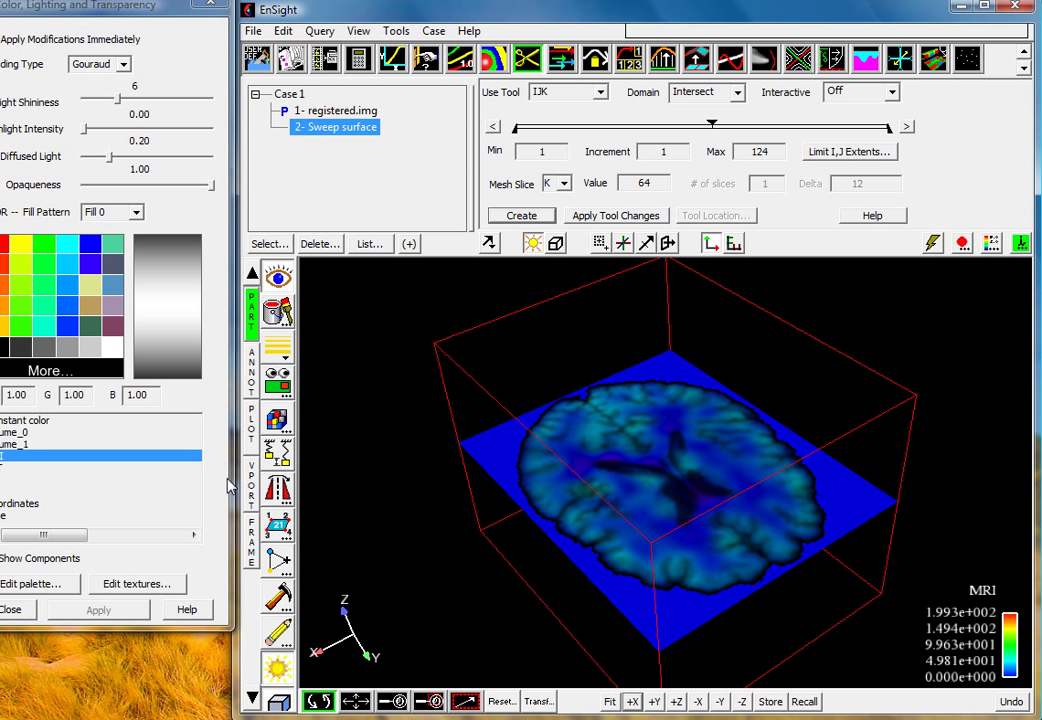
Create an MRI isosurface at 9.9625e+001 from registered.img and zoom in on the brain.
{"action": "left_click", "coordinate": [20, 610]}
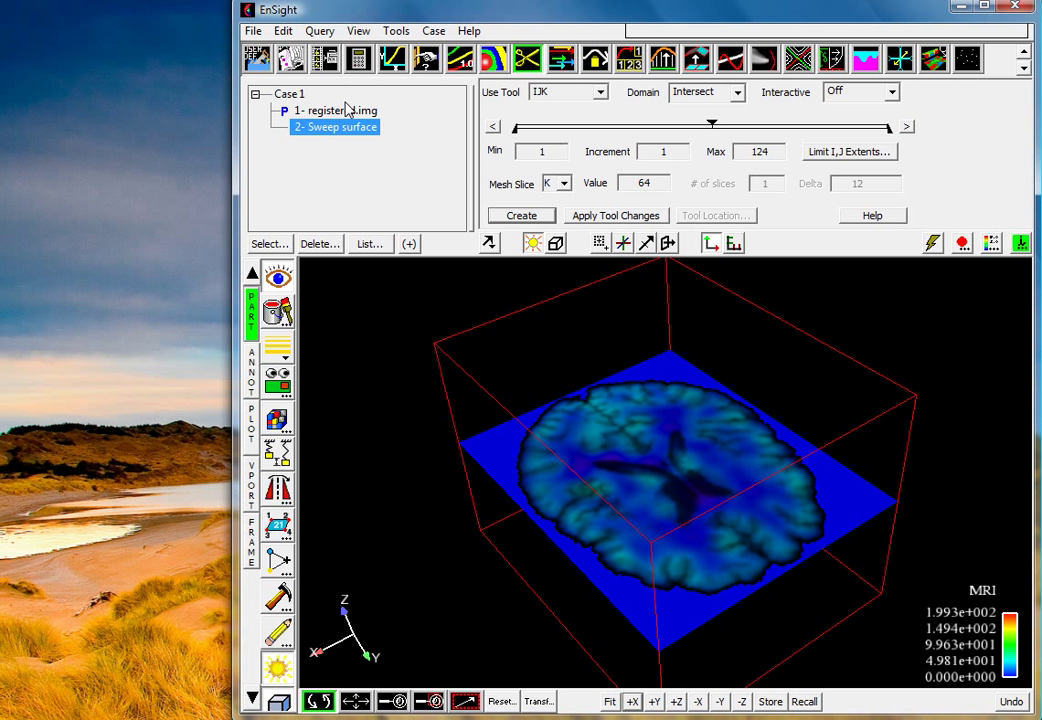
{"action": "left_click", "coordinate": [348, 112]}
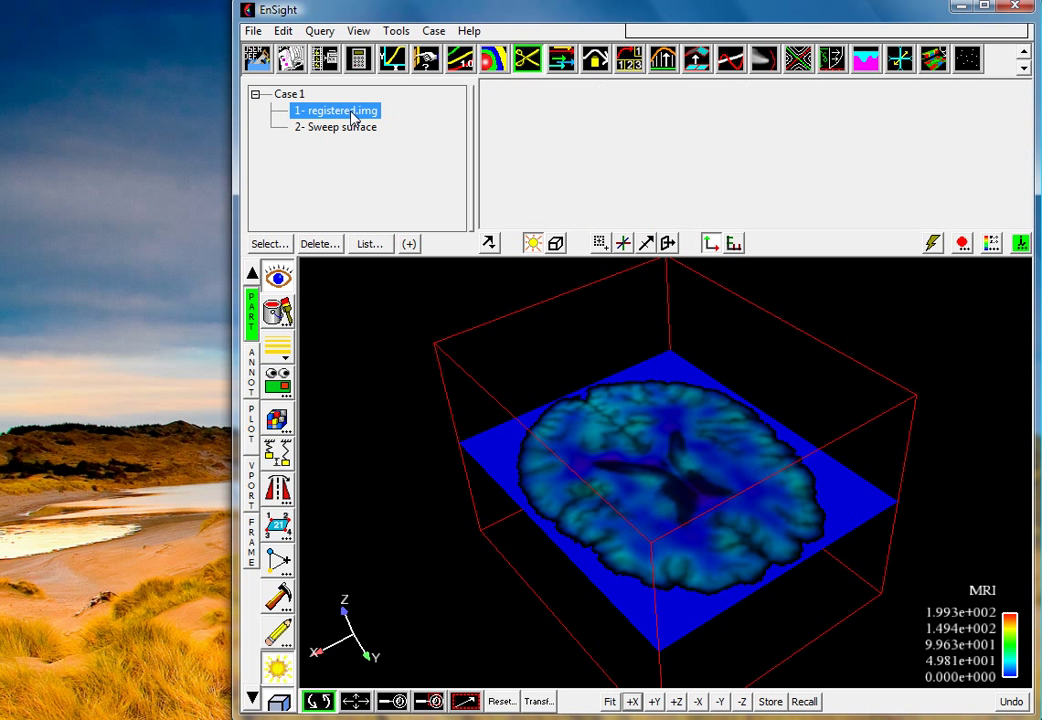
{"action": "left_click", "coordinate": [493, 60]}
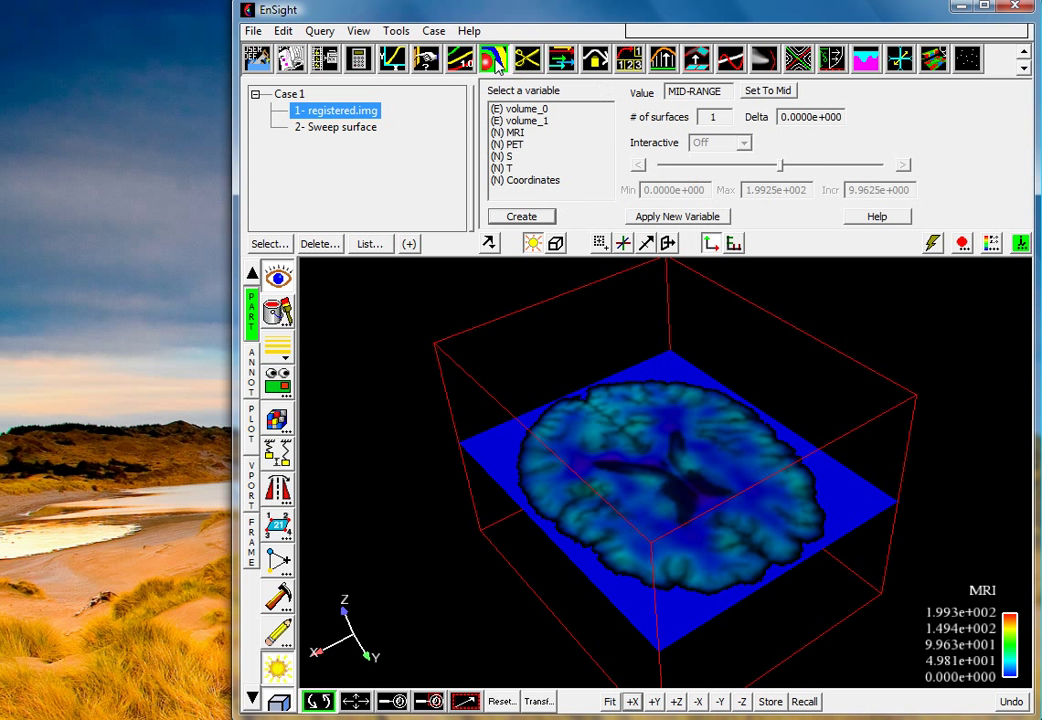
{"action": "left_click", "coordinate": [520, 134]}
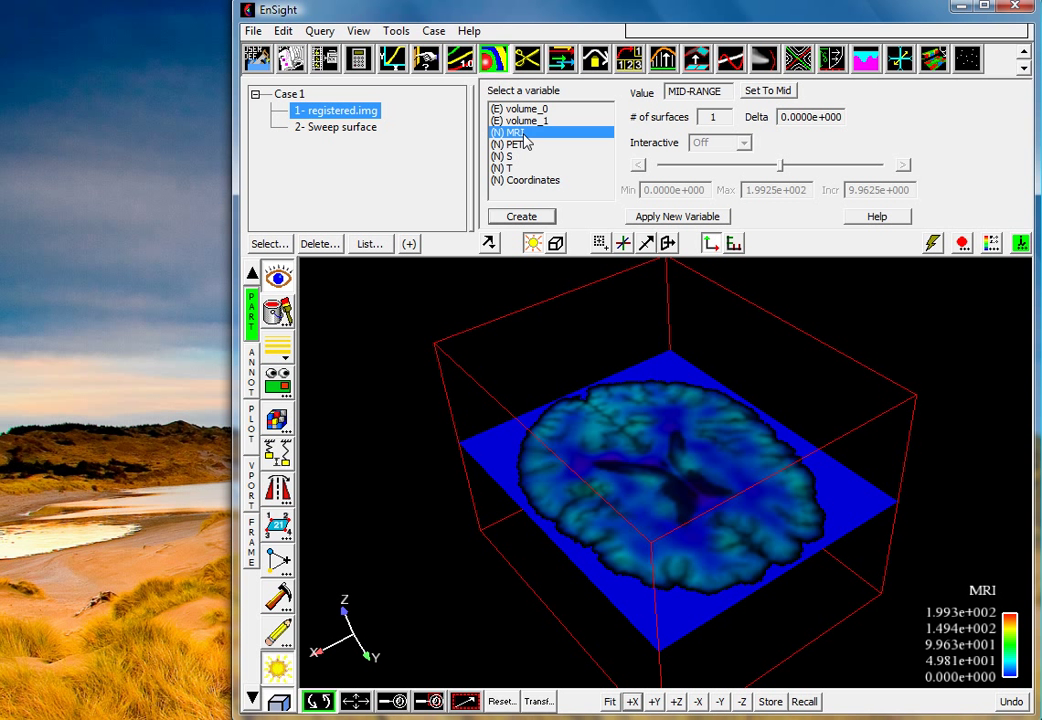
{"action": "left_click", "coordinate": [543, 217]}
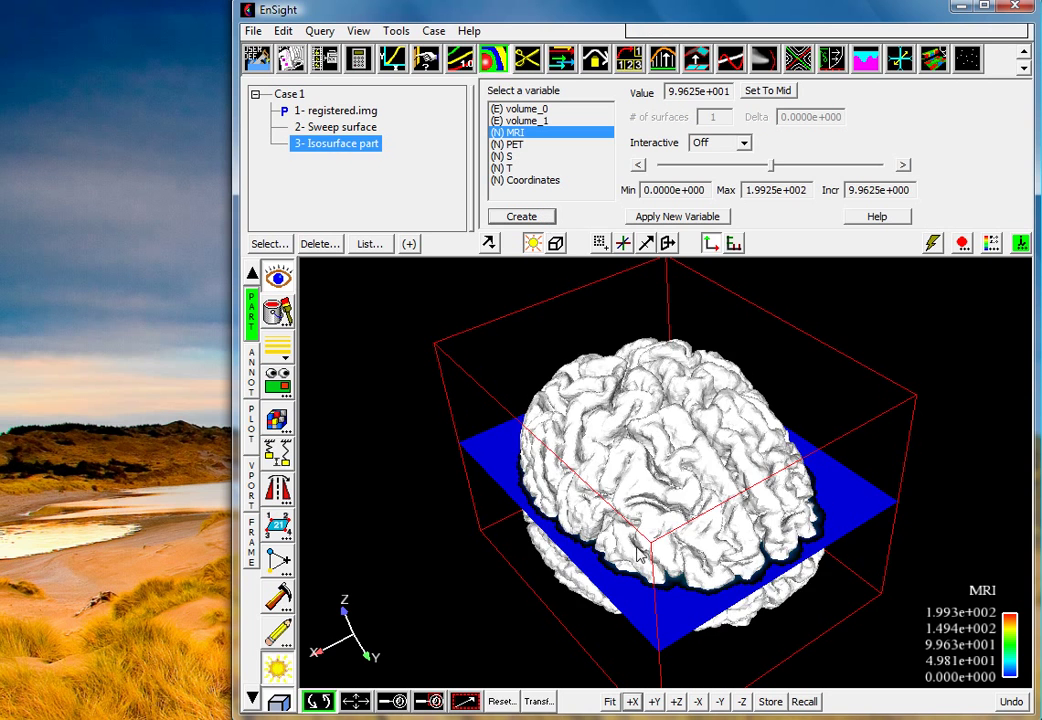
{"action": "left_click_drag", "start_coordinate": [525, 455], "coordinate": [625, 508]}
{"action": "scroll", "coordinate": [625, 520], "scroll_direction": "up", "scroll_amount": 5}
{"action": "scroll", "coordinate": [632, 494], "scroll_direction": "up", "scroll_amount": 3}
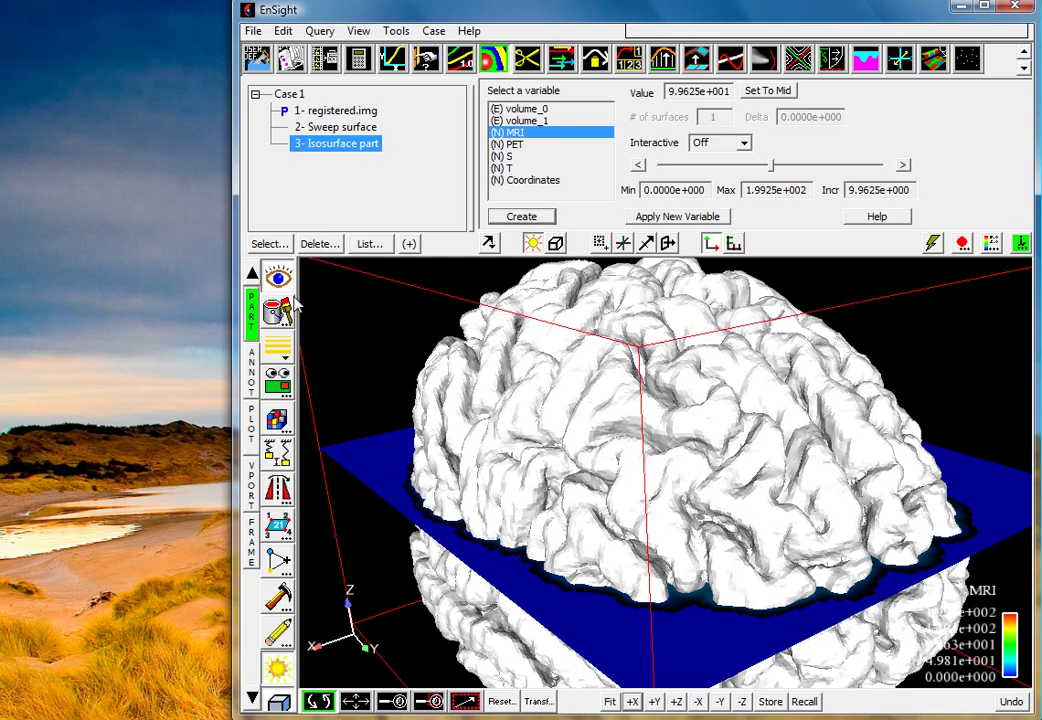
Colour the brain isosurface by the PET variable.
{"action": "left_click", "coordinate": [281, 316]}
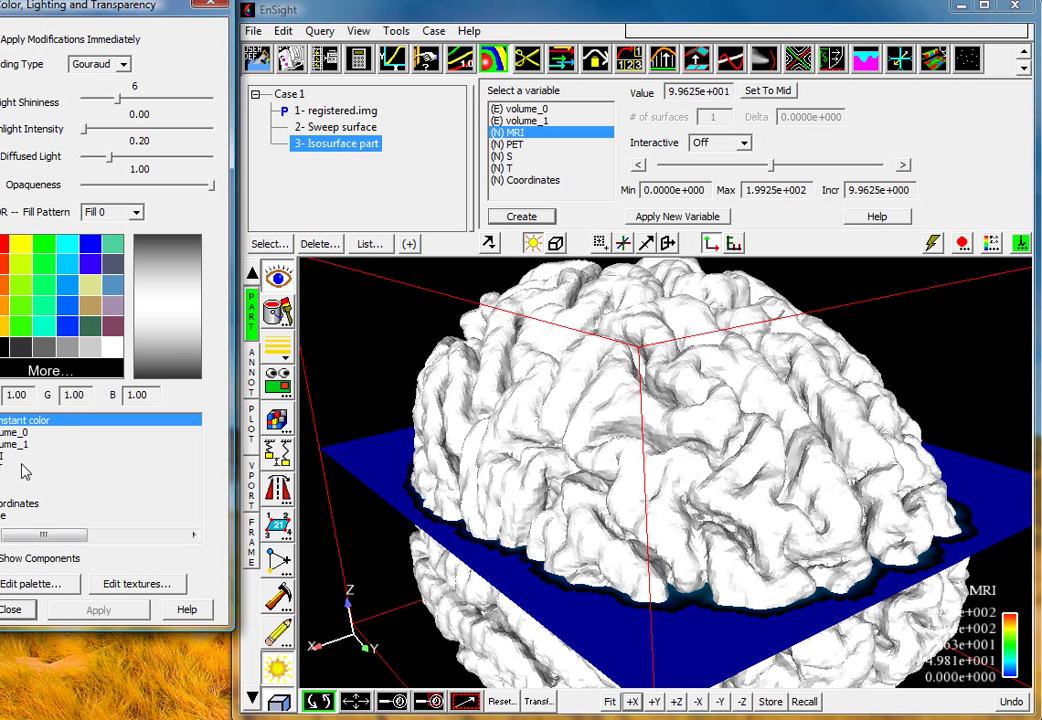
{"action": "left_click", "coordinate": [60, 467]}
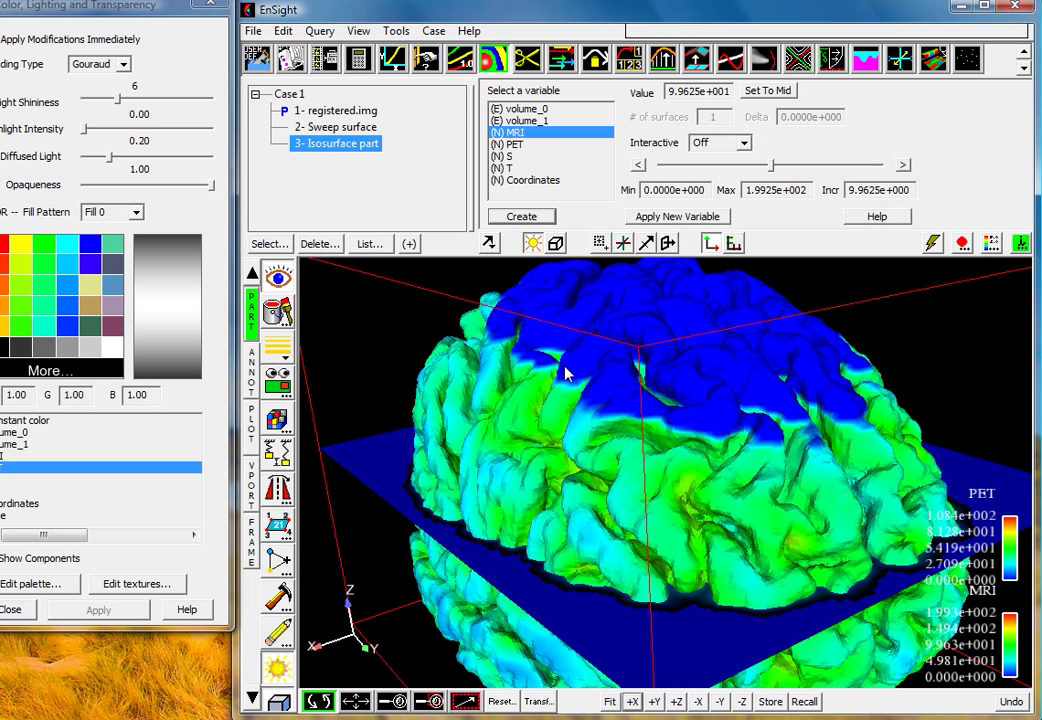
{"action": "left_click_drag", "start_coordinate": [565, 492], "coordinate": [720, 480]}
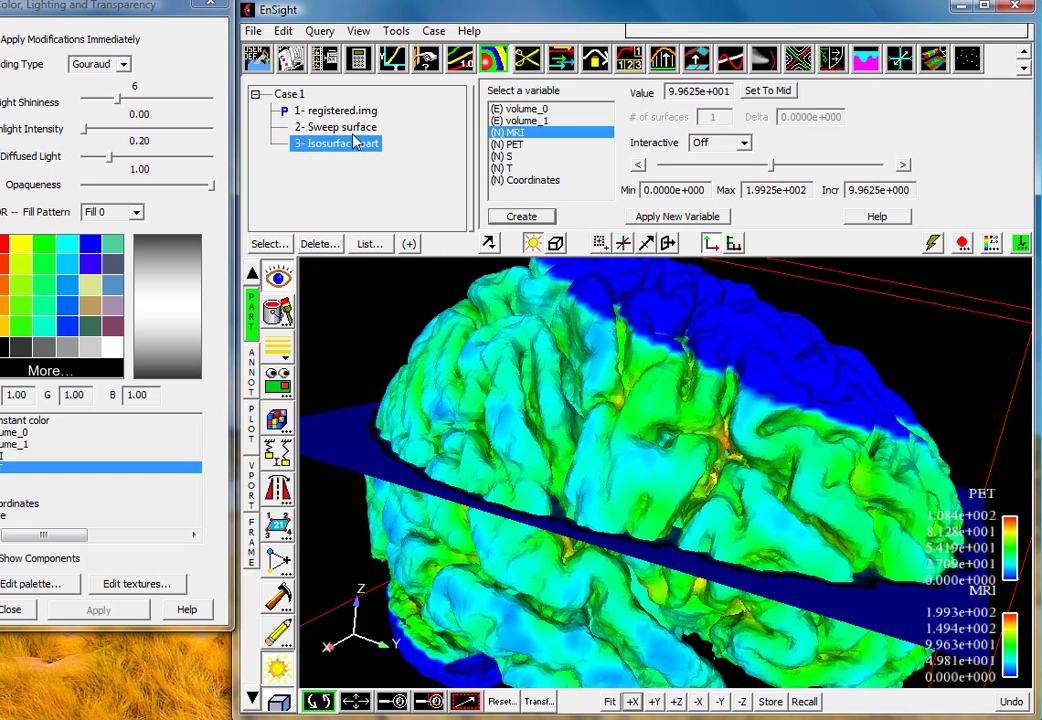
Hide the Sweep surface slice and registered.img outline, turning the brain to a side view.
{"action": "left_click", "coordinate": [335, 127]}
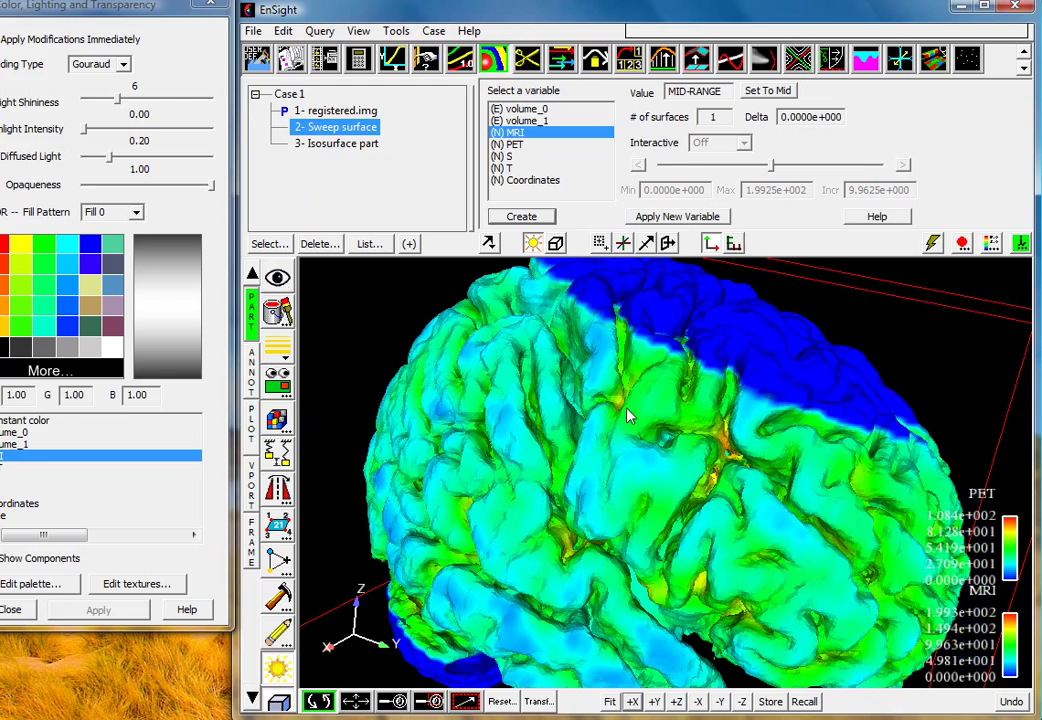
{"action": "left_click_drag", "start_coordinate": [552, 358], "coordinate": [508, 403]}
{"action": "left_click", "coordinate": [310, 110]}
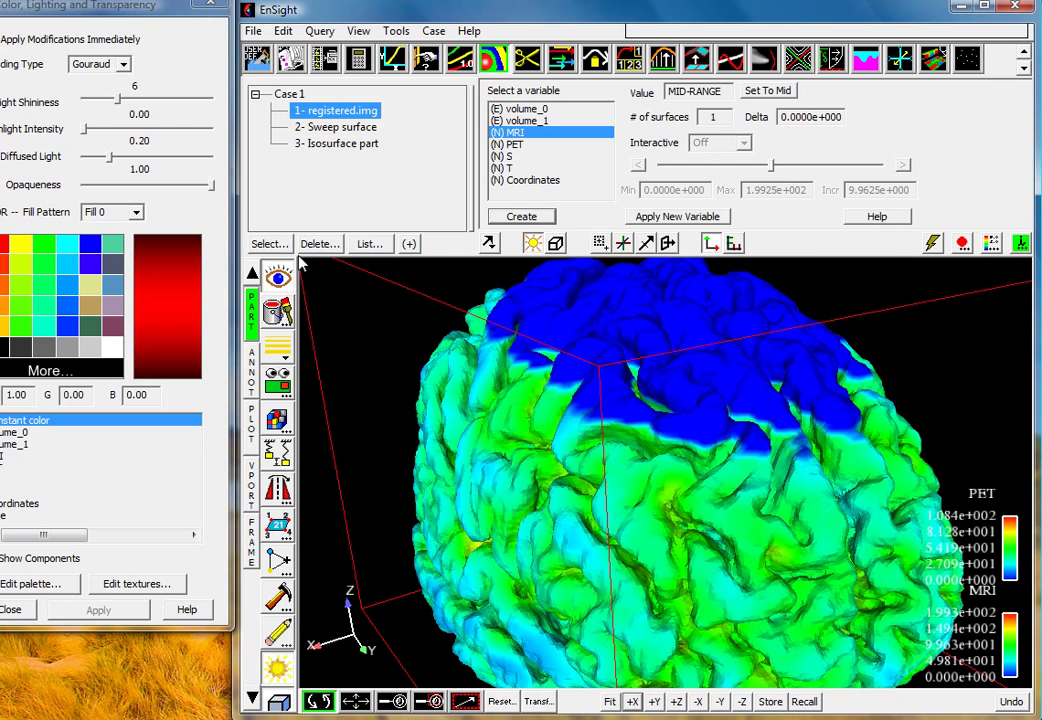
{"action": "mouse_move", "coordinate": [691, 513]}
{"action": "right_mouse_down"}
{"action": "mouse_move", "coordinate": [691, 333]}
{"action": "mouse_move", "coordinate": [691, 575]}
{"action": "mouse_move", "coordinate": [696, 527]}
{"action": "right_mouse_up"}
{"action": "left_click_drag", "start_coordinate": [696, 527], "coordinate": [688, 435]}
{"action": "right_click_drag", "start_coordinate": [688, 435], "coordinate": [697, 482]}
{"action": "left_click_drag", "start_coordinate": [697, 482], "coordinate": [660, 410]}
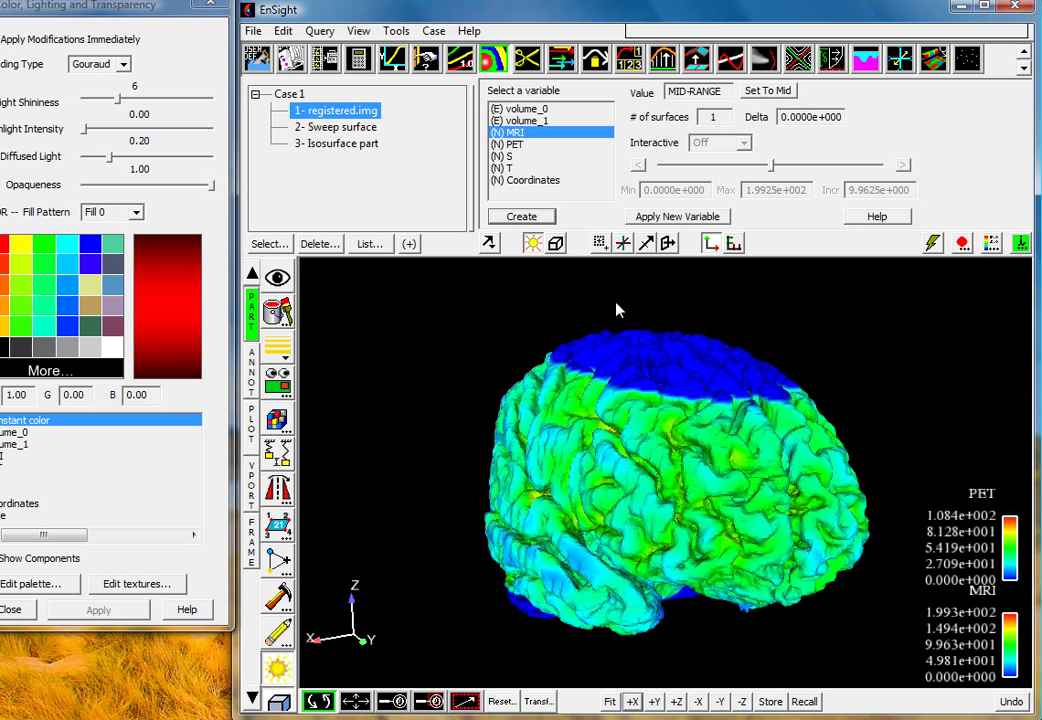
Enable the plane tool, re-show the isosurface, and move the plane across the brain's top.
{"action": "left_click", "coordinate": [668, 246]}
{"action": "left_click_drag", "start_coordinate": [637, 463], "coordinate": [731, 445]}
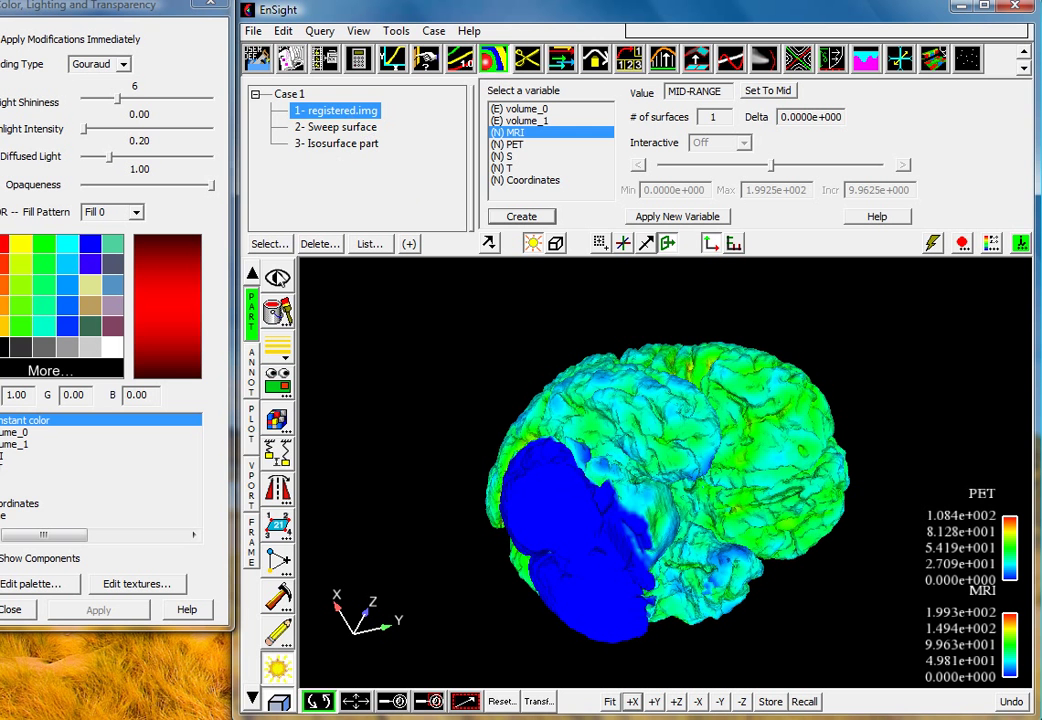
{"action": "left_click", "coordinate": [333, 144]}
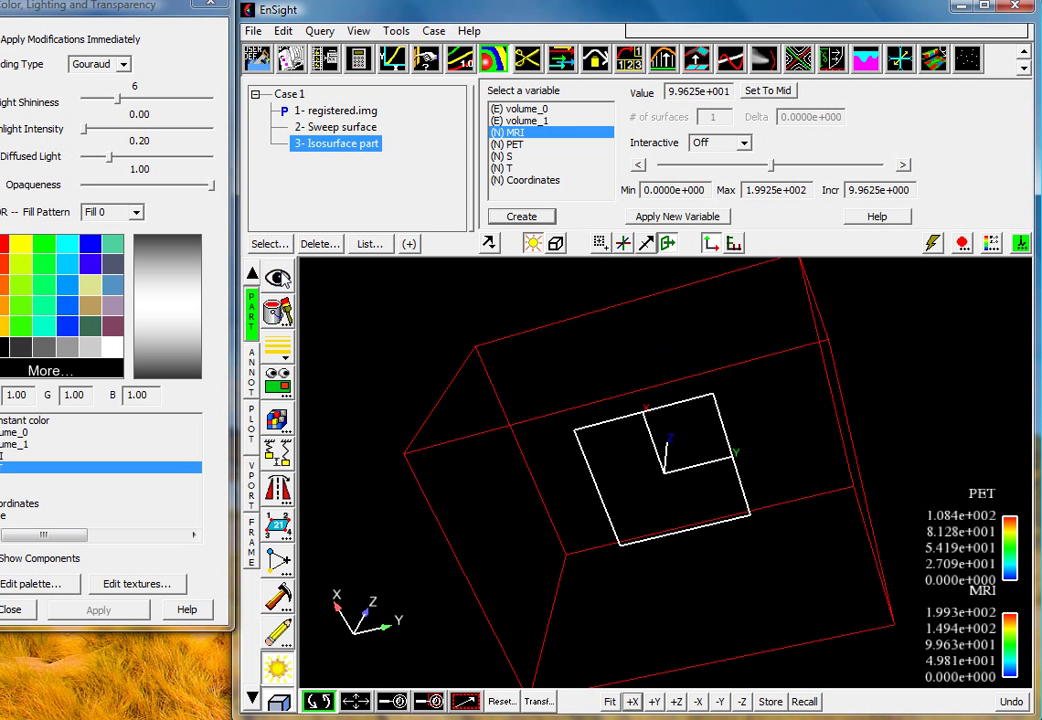
{"action": "left_click_drag", "start_coordinate": [704, 427], "coordinate": [775, 493]}
{"action": "left_click_drag", "start_coordinate": [581, 391], "coordinate": [399, 209]}
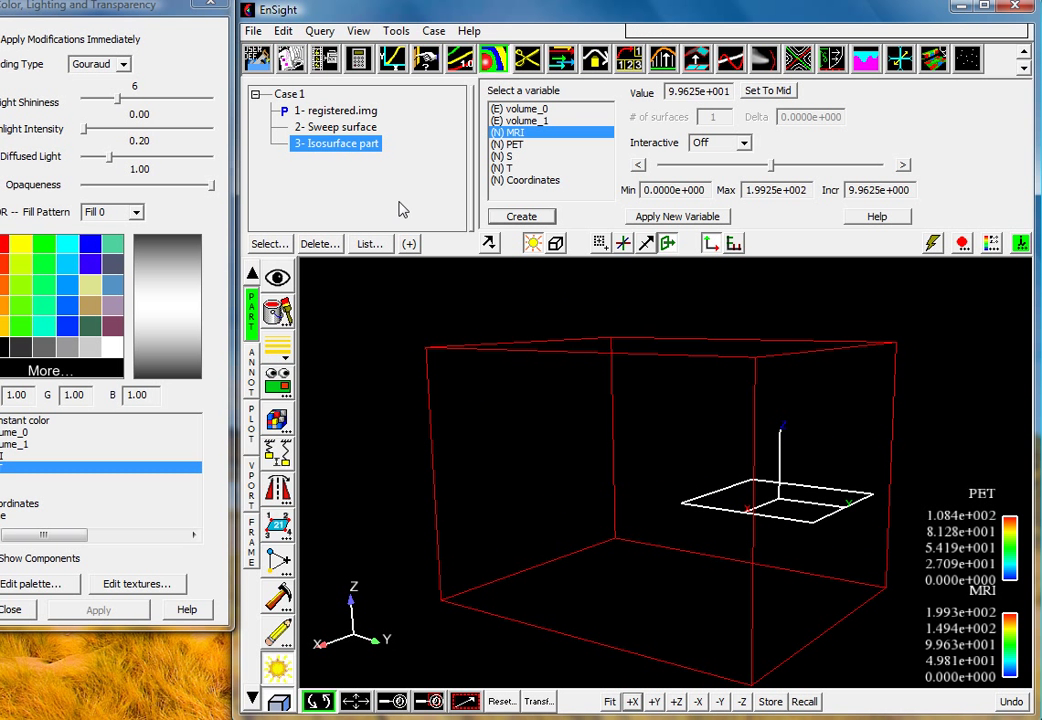
{"action": "left_click", "coordinate": [278, 279]}
{"action": "mouse_move", "coordinate": [750, 450]}
{"action": "left_mouse_down"}
{"action": "mouse_move", "coordinate": [575, 379]}
{"action": "mouse_move", "coordinate": [740, 455]}
{"action": "mouse_move", "coordinate": [653, 441]}
{"action": "mouse_move", "coordinate": [767, 458]}
{"action": "left_mouse_up"}
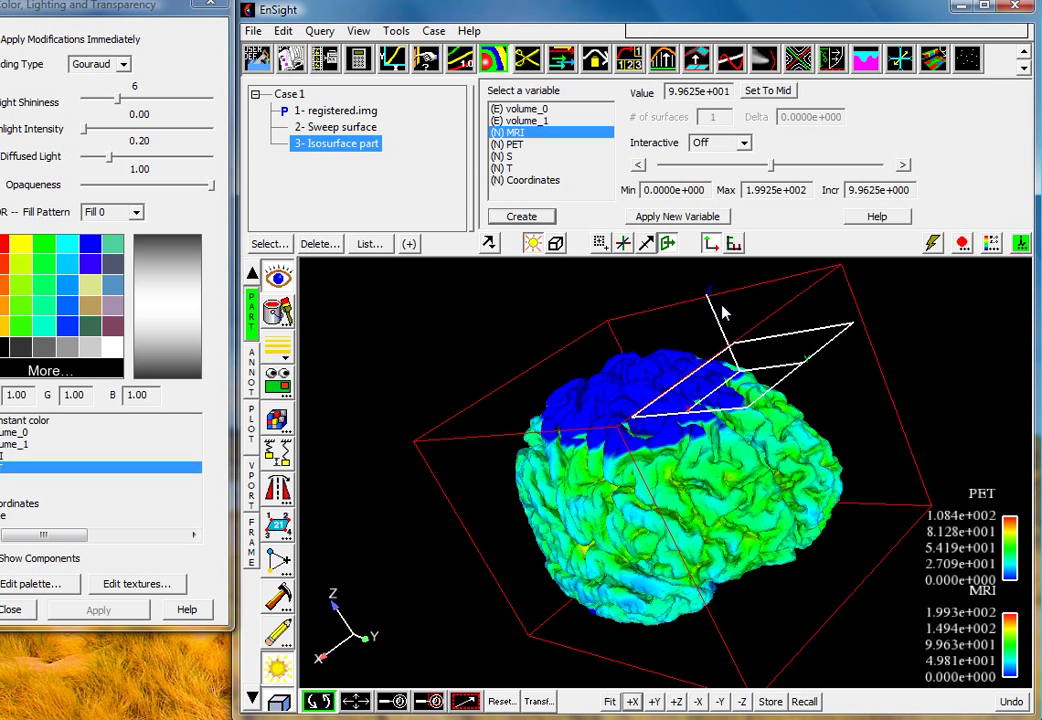
{"action": "left_click_drag", "start_coordinate": [708, 296], "coordinate": [768, 312]}
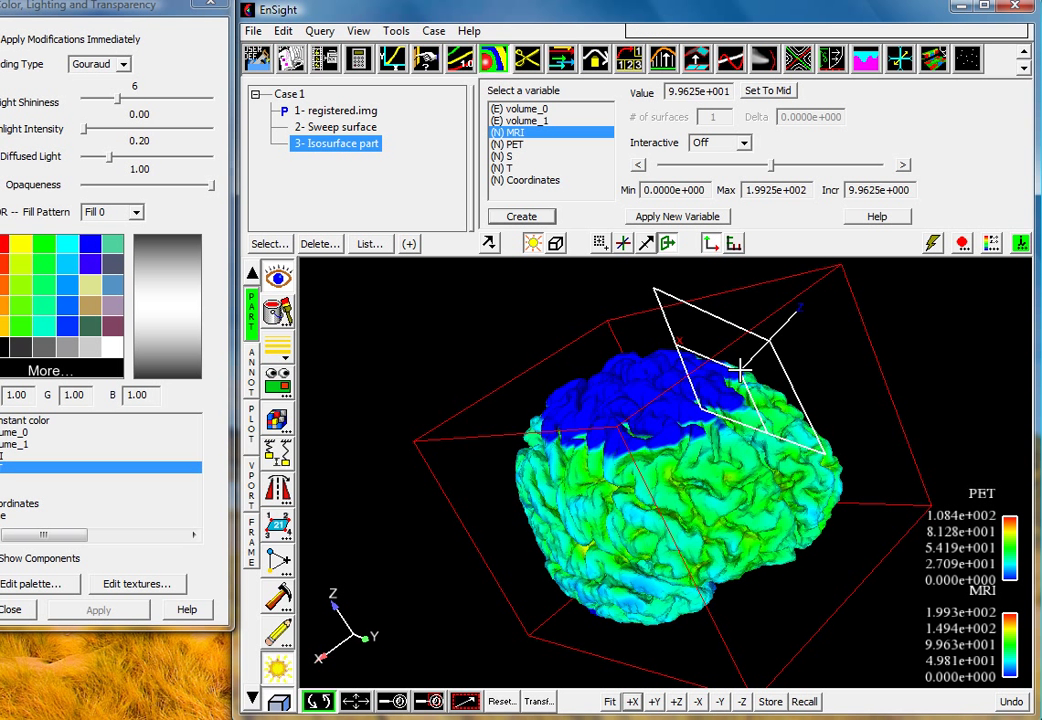
{"action": "left_click_drag", "start_coordinate": [741, 371], "coordinate": [743, 410]}
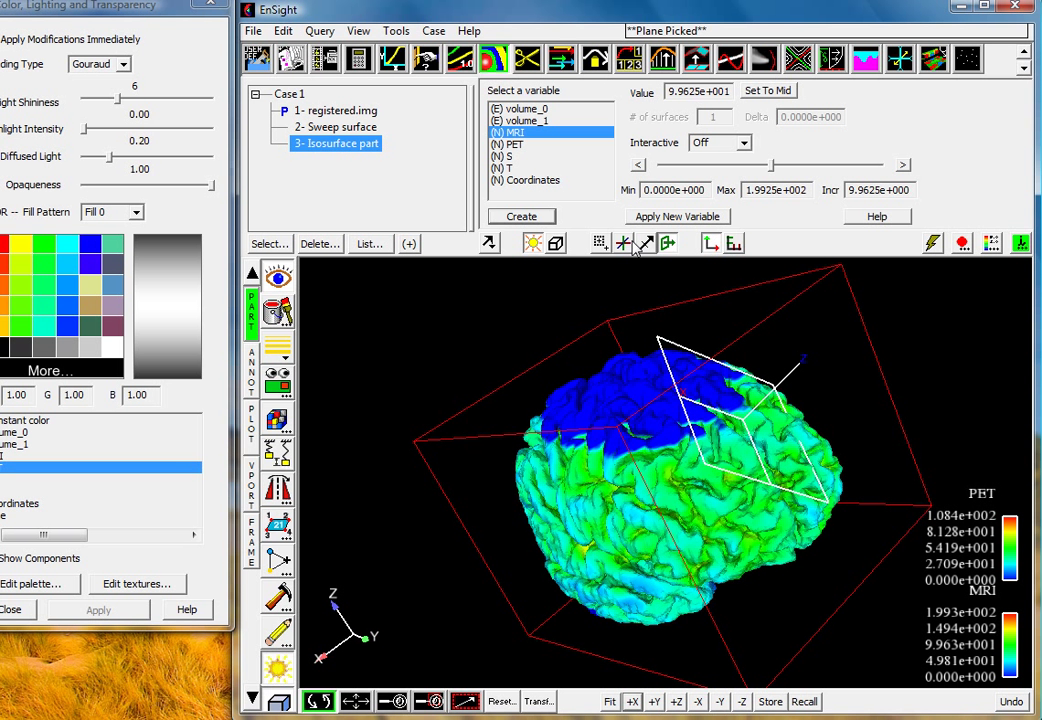
Turn on View > Auxilliary Clipping and drag the clip plane upright into the brain.
{"action": "left_click", "coordinate": [395, 31]}
{"action": "mouse_move", "coordinate": [358, 31]}
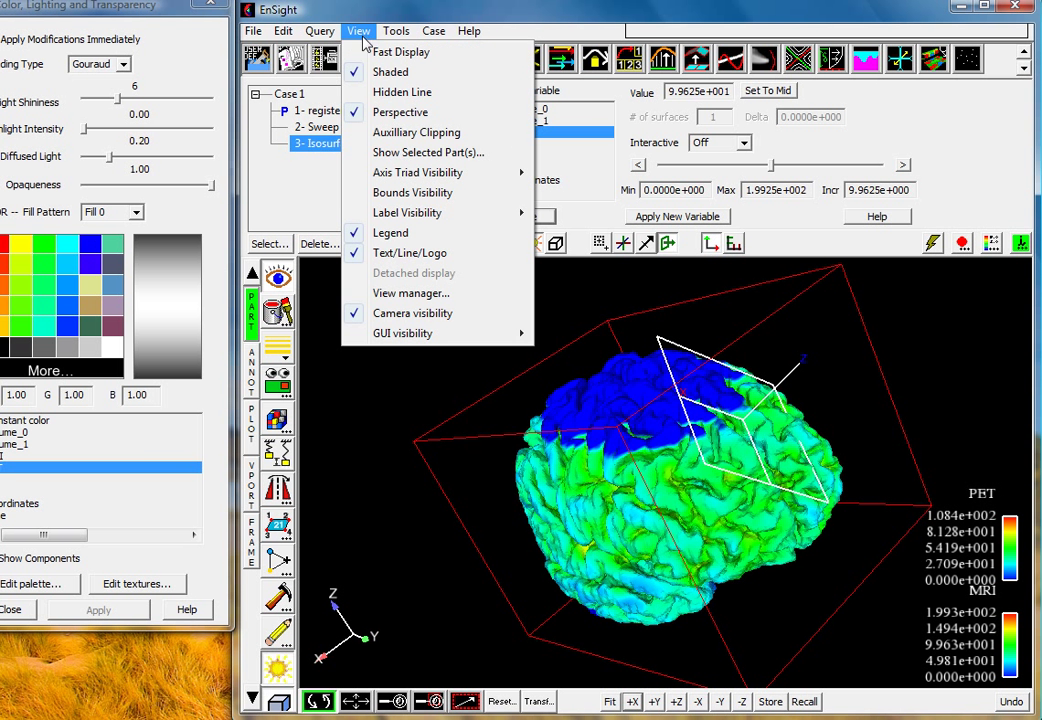
{"action": "left_click", "coordinate": [402, 136]}
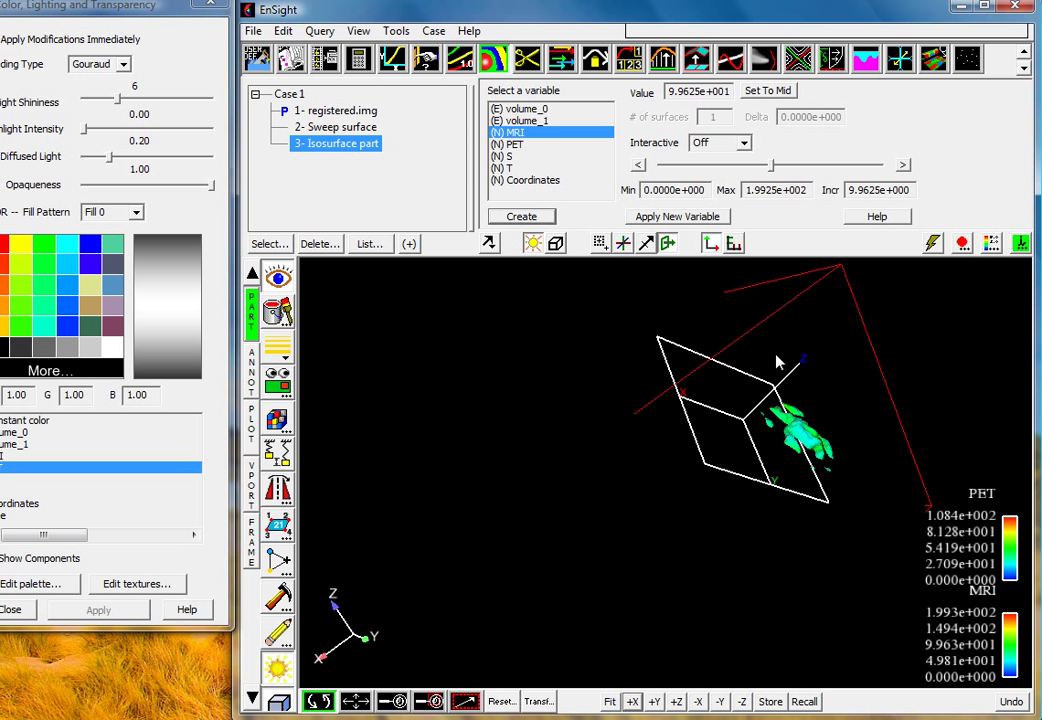
{"action": "key", "text": "p"}
{"action": "left_click_drag", "start_coordinate": [789, 362], "coordinate": [671, 392]}
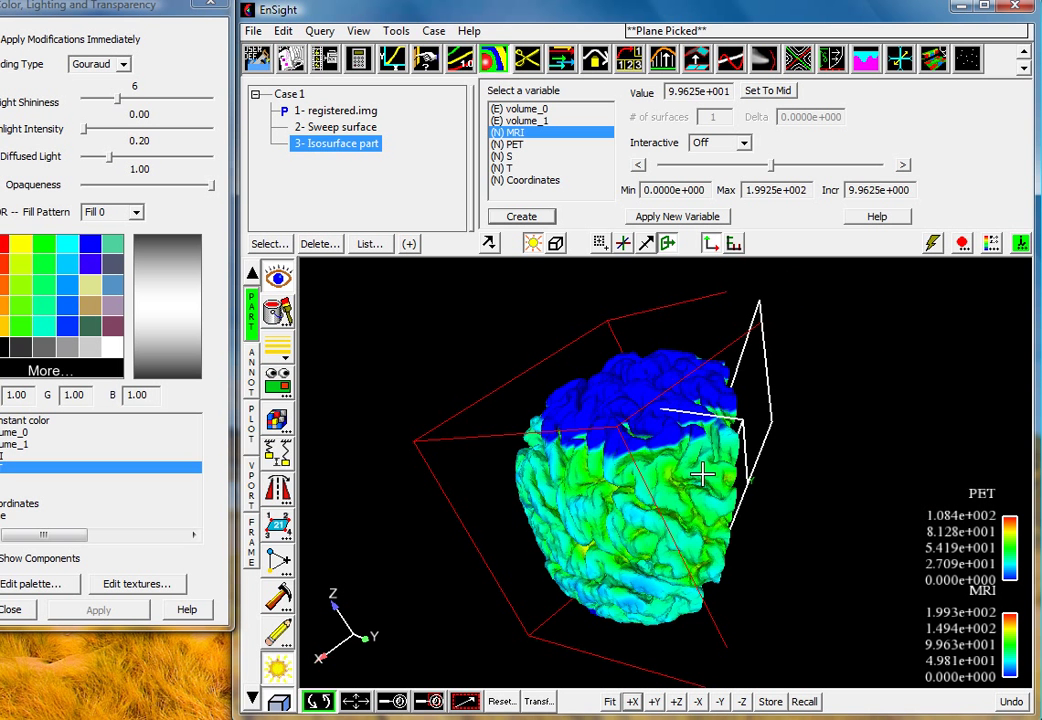
{"action": "left_click_drag", "start_coordinate": [572, 386], "coordinate": [495, 350]}
Make the '2- Sweep surface' slice part visible again.
{"action": "left_click", "coordinate": [310, 127]}
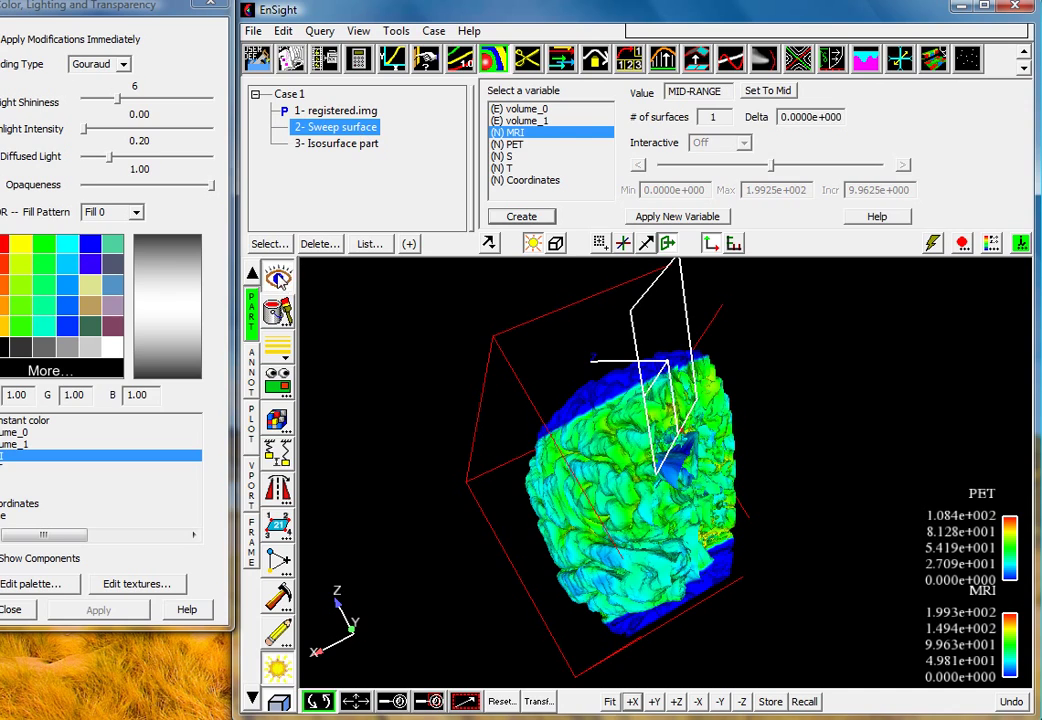
{"action": "left_click", "coordinate": [279, 280]}
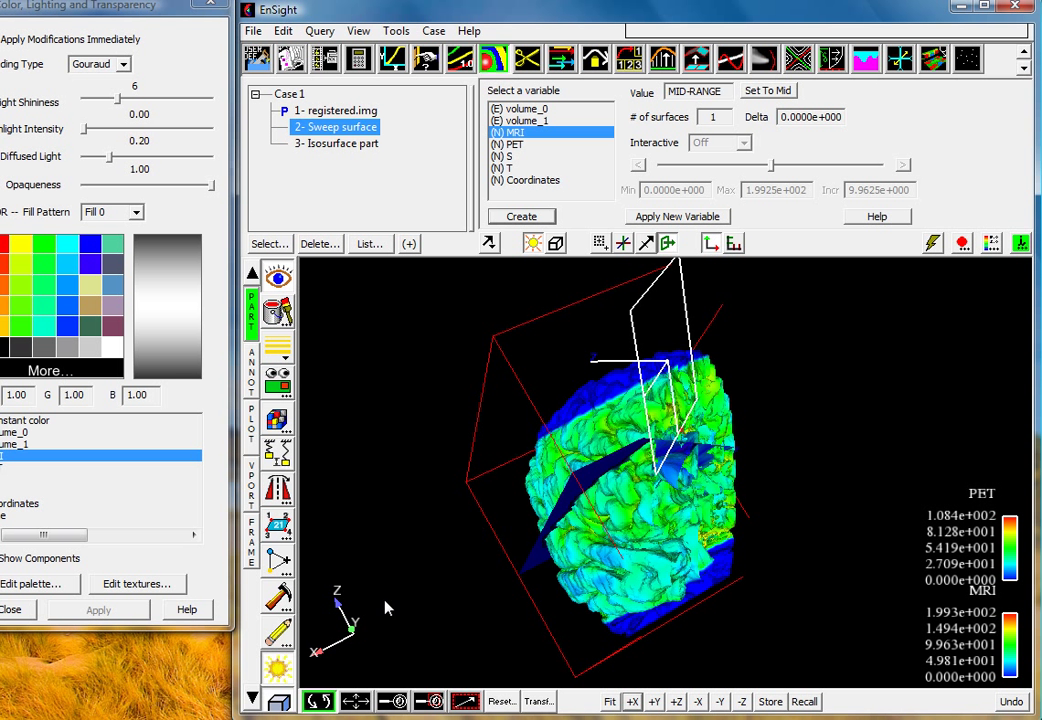
{"action": "left_click", "coordinate": [252, 697]}
{"action": "left_click", "coordinate": [252, 697]}
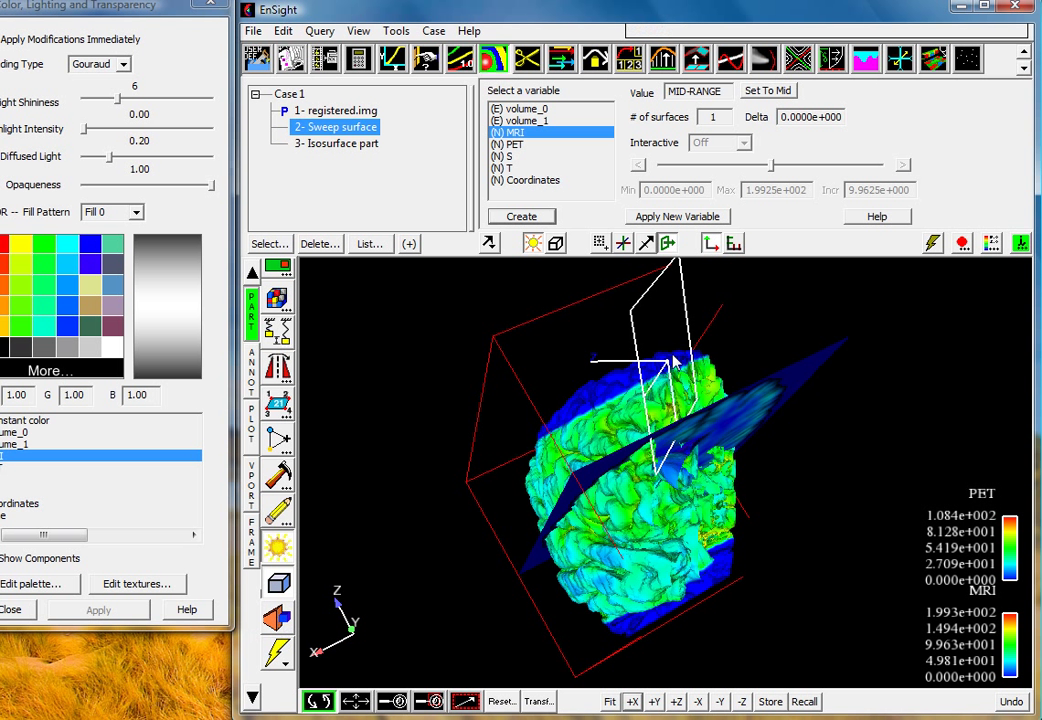
Move the clip plane through the brain to cut away a wedge, exposing the textured slice.
{"action": "left_click_drag", "start_coordinate": [680, 372], "coordinate": [620, 470]}
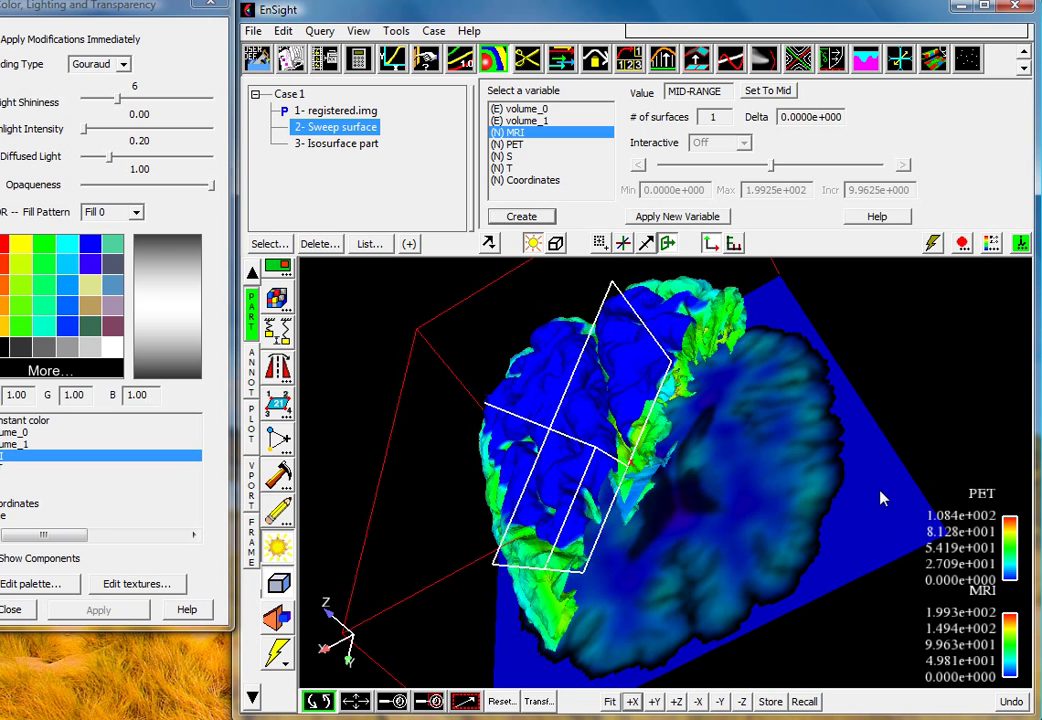
{"action": "left_click_drag", "start_coordinate": [751, 527], "coordinate": [575, 441]}
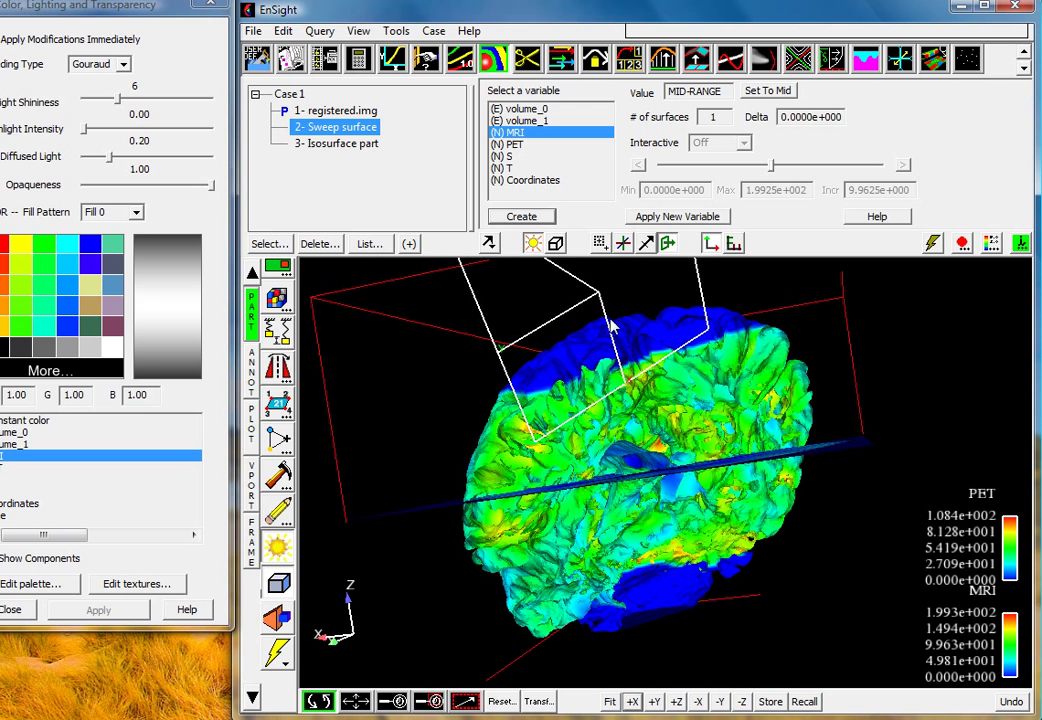
{"action": "left_click_drag", "start_coordinate": [598, 305], "coordinate": [590, 418]}
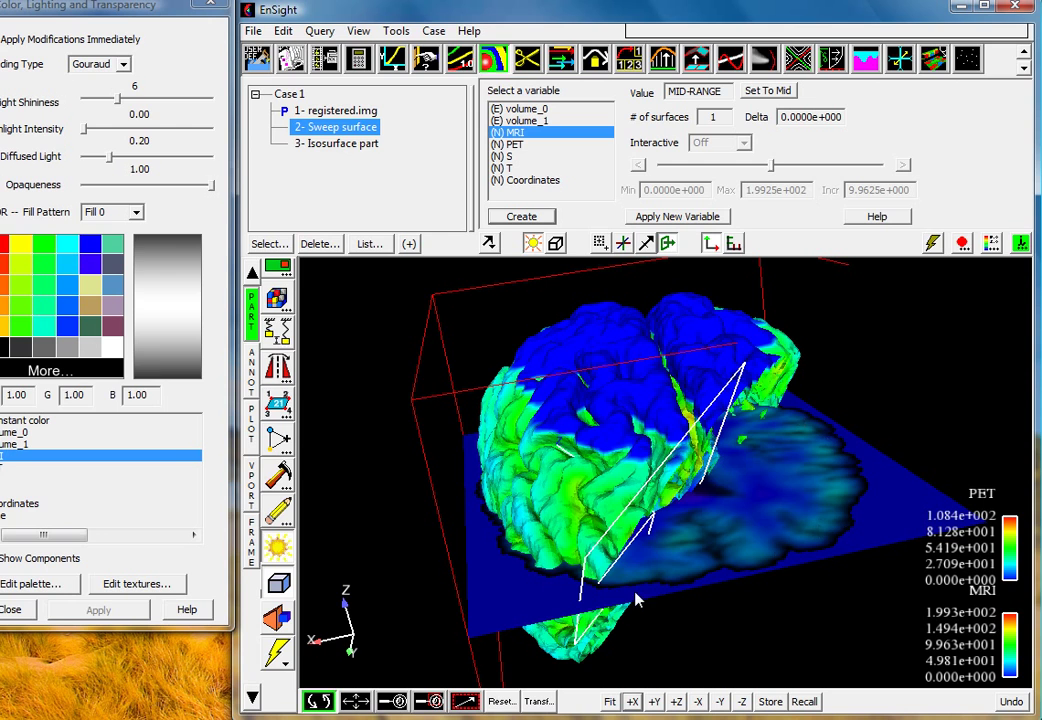